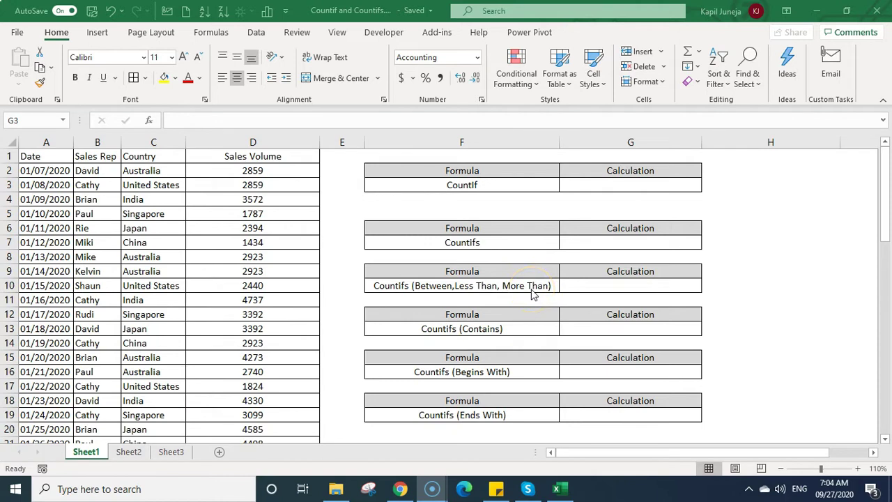
# Start a COUNTIF formula in G3 with the absolute Sales Rep range $B$2:$B$49.
pyautogui.click(484, 186)
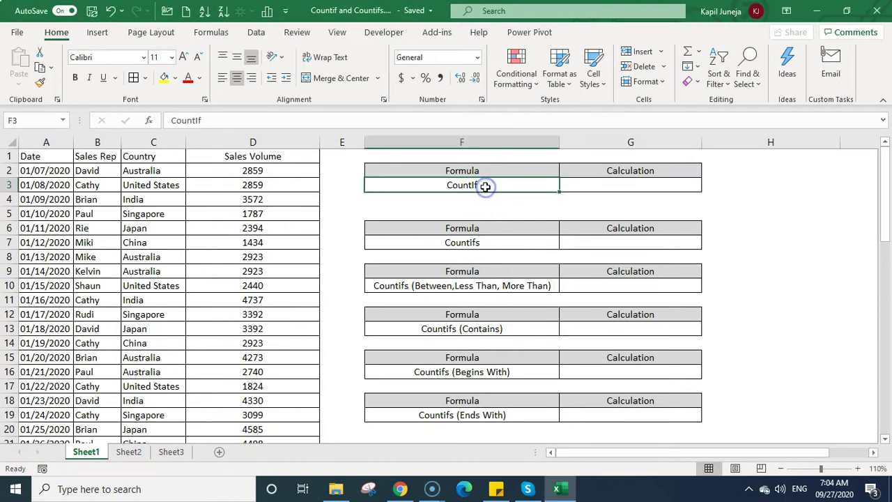
pyautogui.click(492, 244)
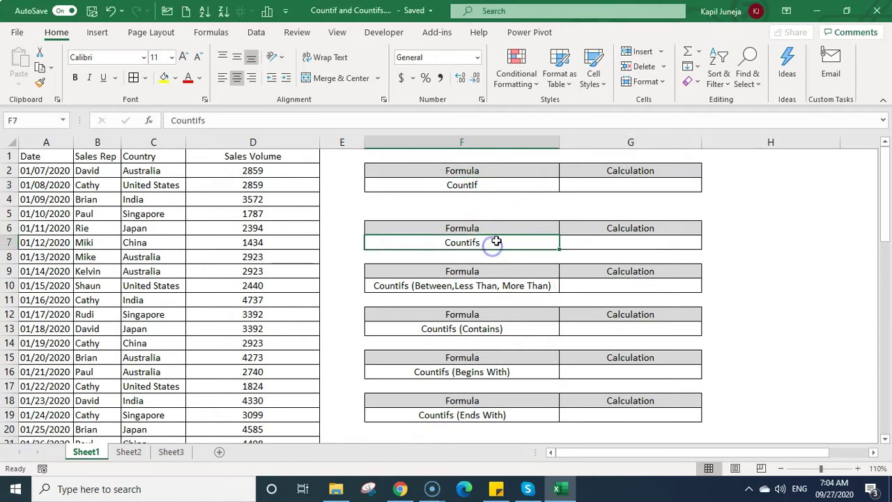
pyautogui.click(599, 184)
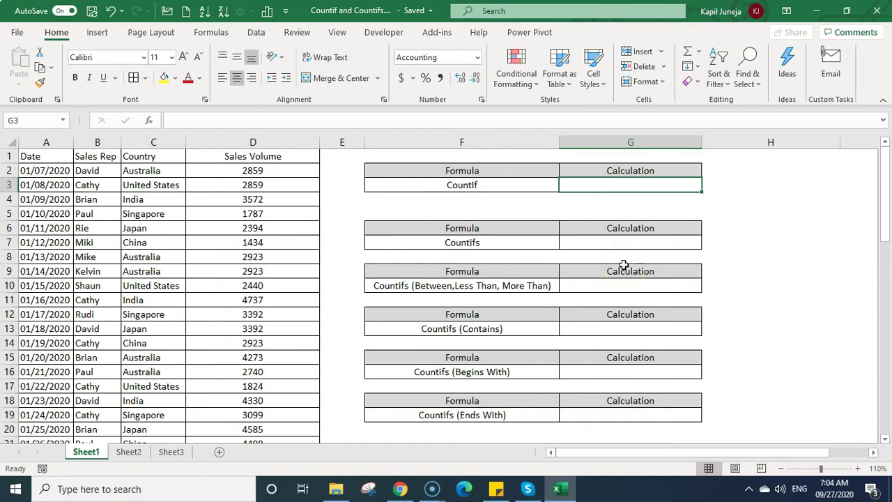
pyautogui.write('=countif(')
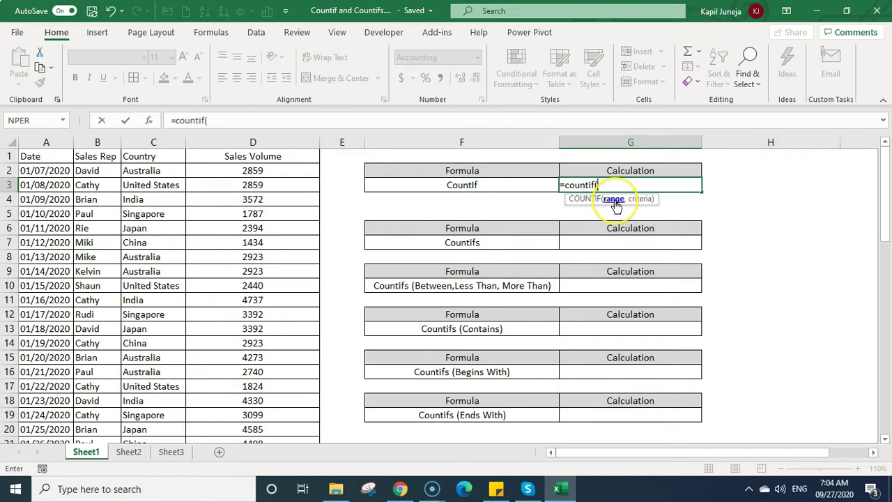
pyautogui.click(640, 208)
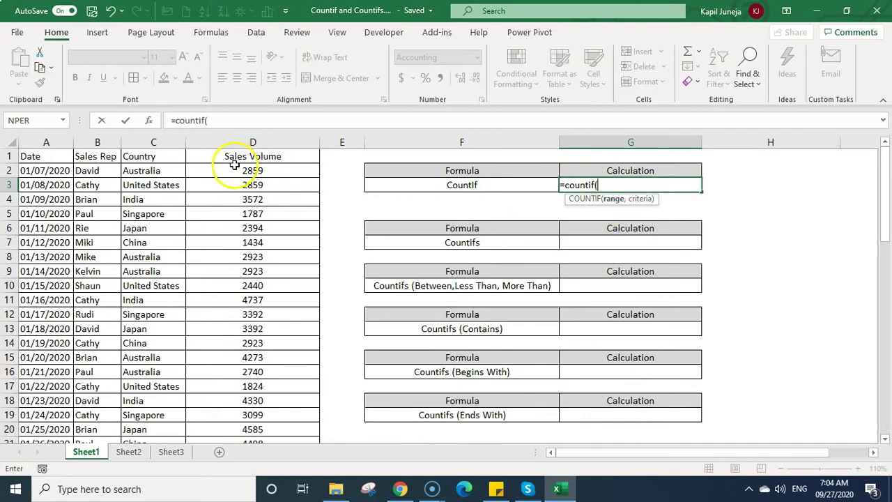
pyautogui.click(99, 170)
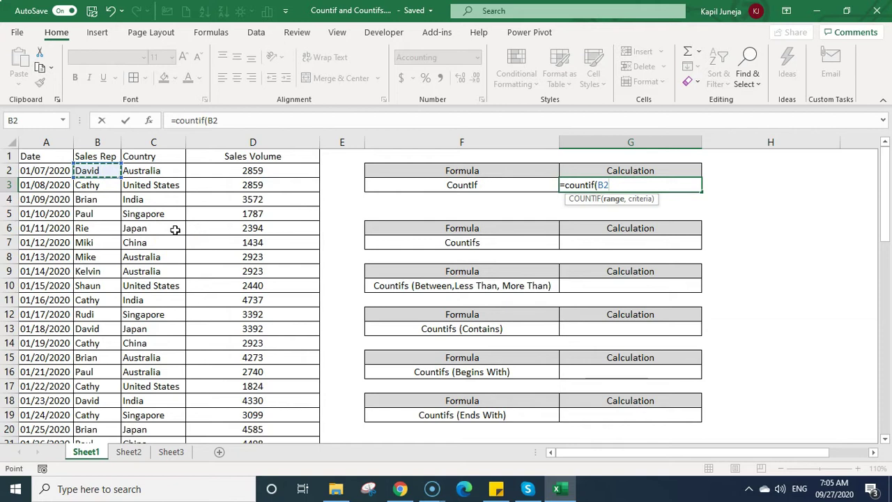
pyautogui.hotkey('ctrl', 'shift', 'Down')
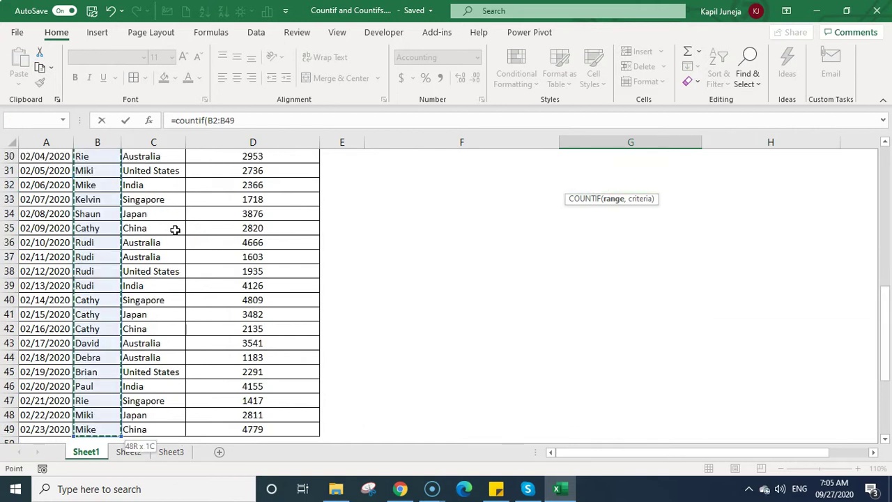
pyautogui.press('F4')
pyautogui.write(',')
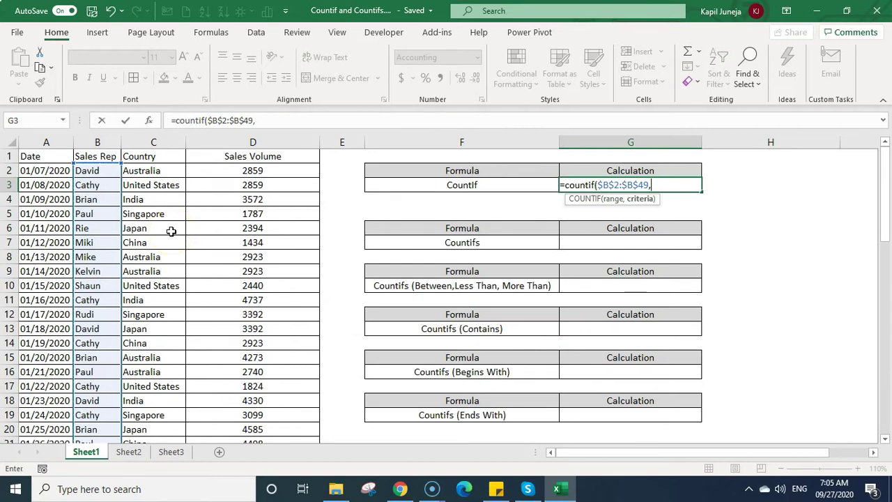
# Complete the COUNTIF formula in G3 with the quoted name of the sales rep in B2 as the criterion.
pyautogui.write('"David")')
pyautogui.press('Return')
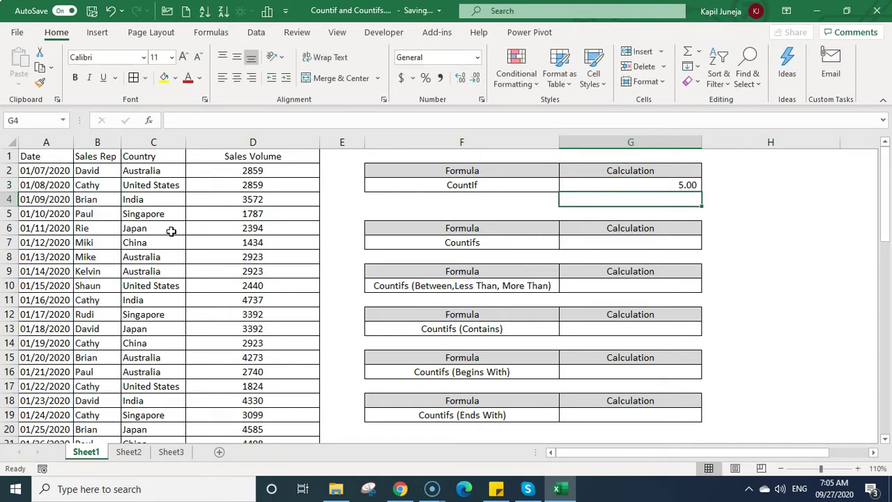
pyautogui.press('Up')
pyautogui.moveTo(101, 172); pyautogui.dragTo(94, 430)
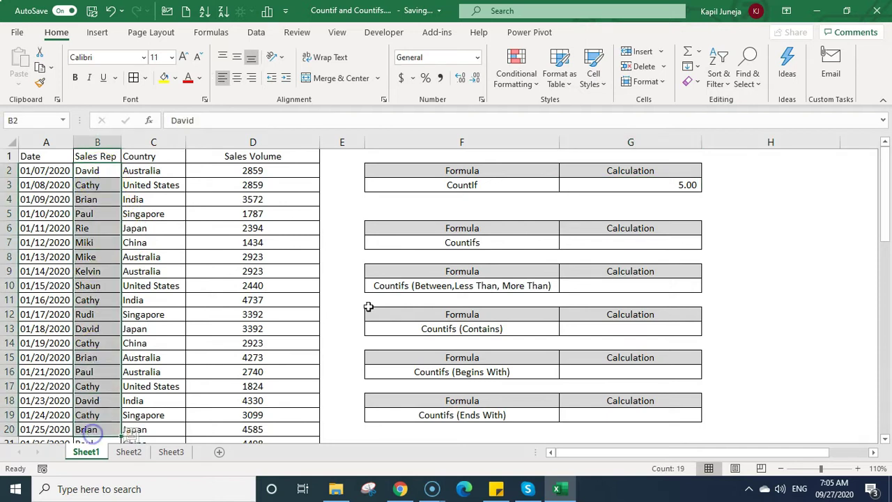
pyautogui.click(631, 183)
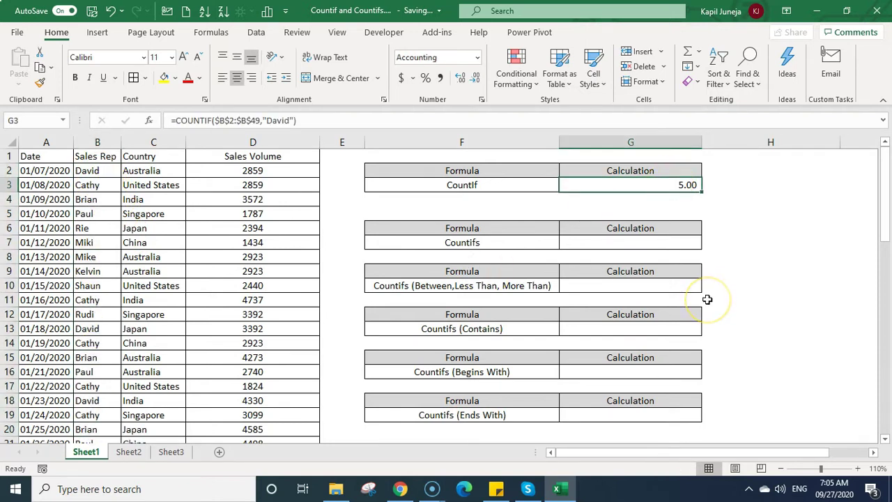
# Enter the name of the sales rep from B2 in cell H2.
pyautogui.click(729, 170)
pyautogui.write('David')
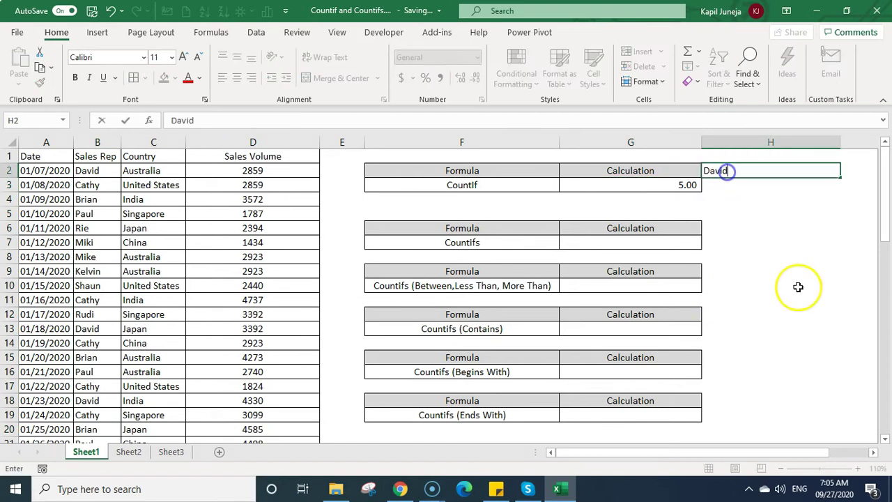
pyautogui.press('Return')
# Replace the quoted name in G3's COUNTIF formula with a reference to cell H2.
pyautogui.press('Left')
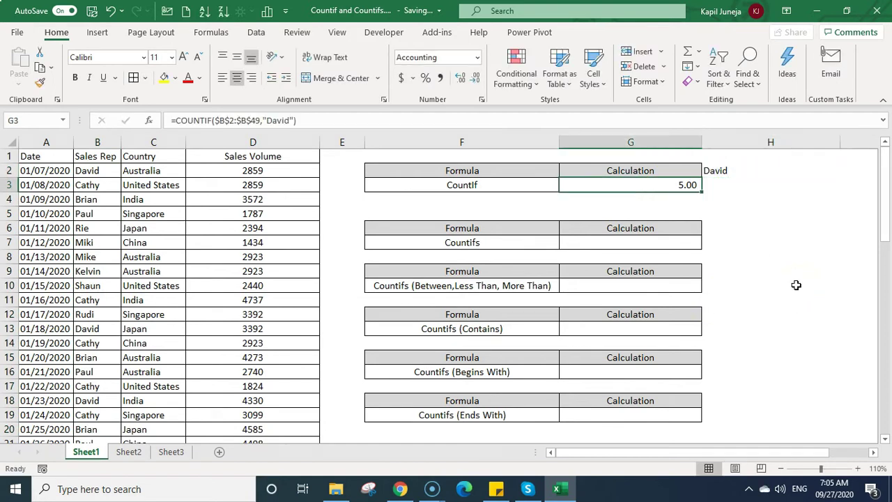
pyautogui.press('F2')
pyautogui.press('Left')
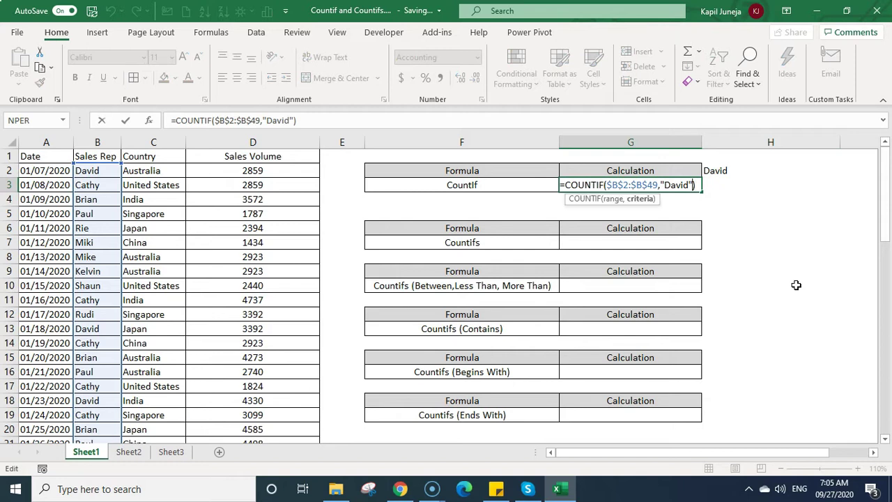
pyautogui.press('BackSpace')
pyautogui.press('BackSpace')
pyautogui.press('BackSpace')
pyautogui.press('BackSpace')
pyautogui.press('BackSpace')
pyautogui.press('BackSpace')
pyautogui.press('BackSpace')
pyautogui.press('F2')
pyautogui.press('Up')
pyautogui.press('Right')
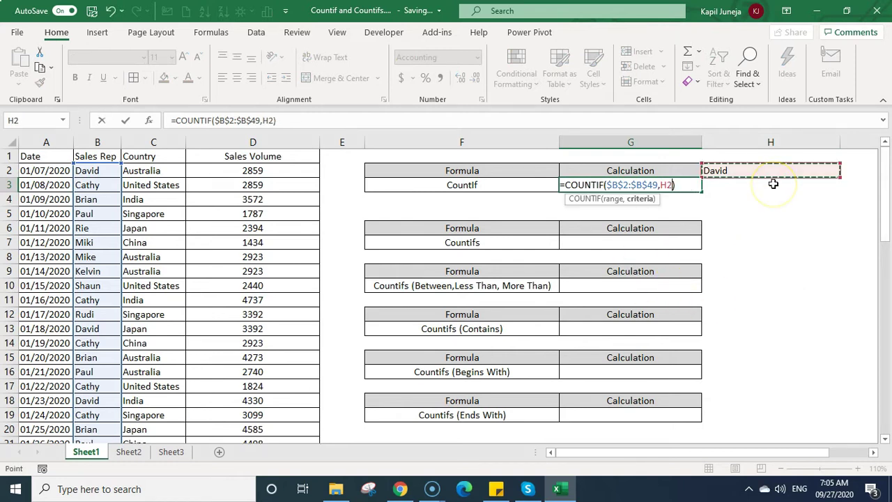
pyautogui.press('Return')
pyautogui.press('Up')
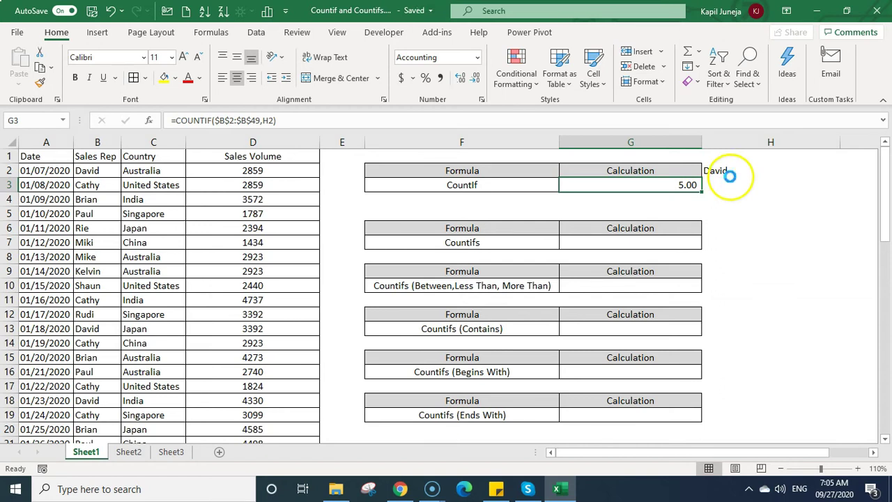
# Start a COUNTIFS formula in G7 with $B$2:$B$49 as the first criteria range and H2 as its criterion.
pyautogui.keyDown('ctrl'); pyautogui.scroll(-1, 730, 176); pyautogui.keyUp('ctrl')
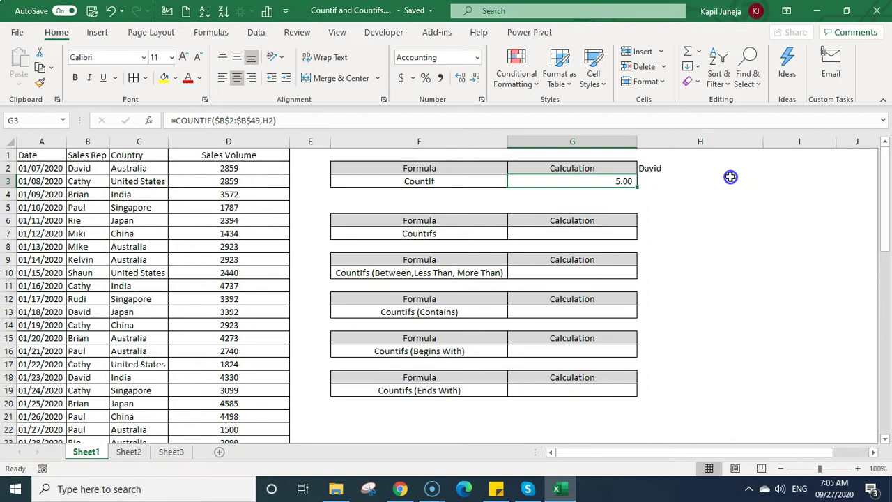
pyautogui.click(730, 177)
pyautogui.click(671, 167)
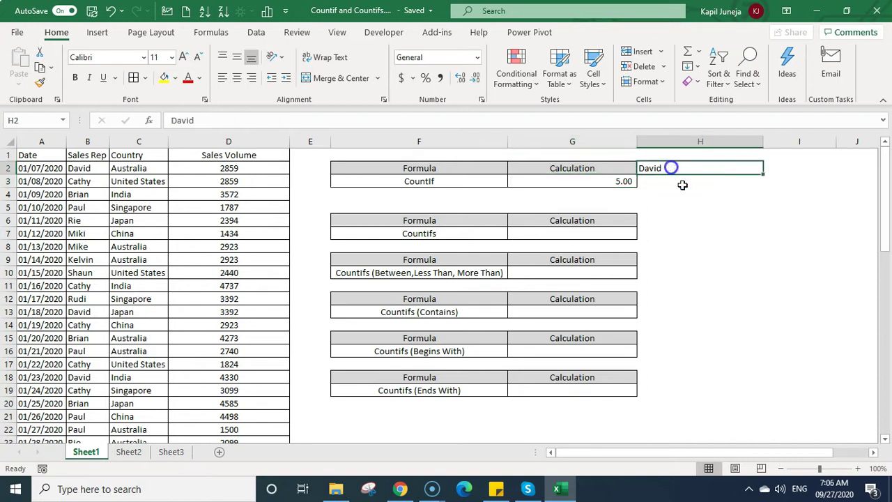
pyautogui.press('Left')
pyautogui.press('Down')
pyautogui.press('Down')
pyautogui.press('Down')
pyautogui.press('Down')
pyautogui.press('Down')
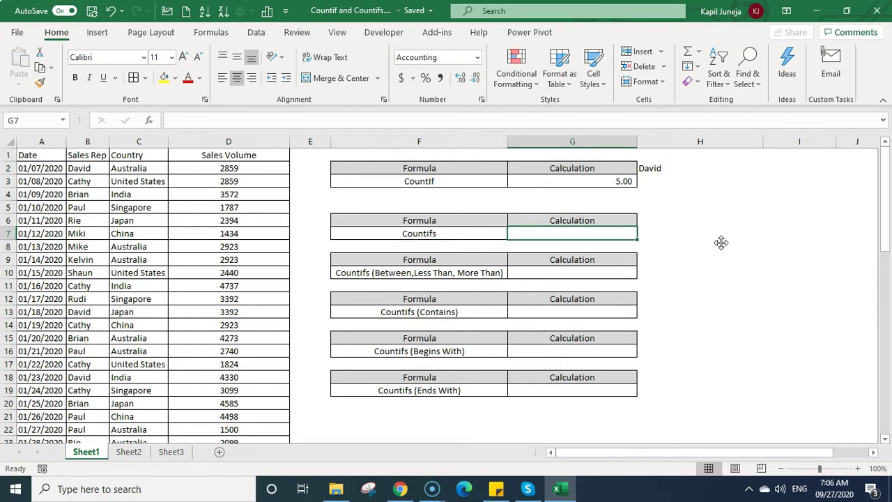
pyautogui.write('=count')
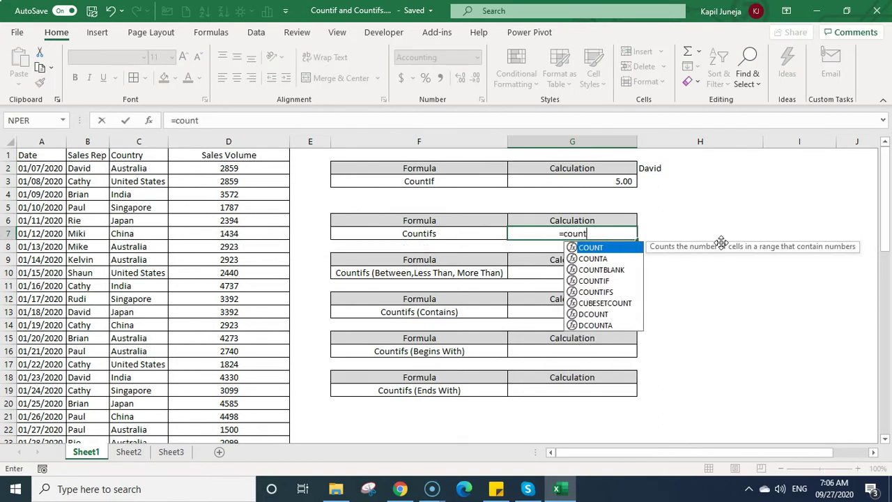
pyautogui.write('ifs')
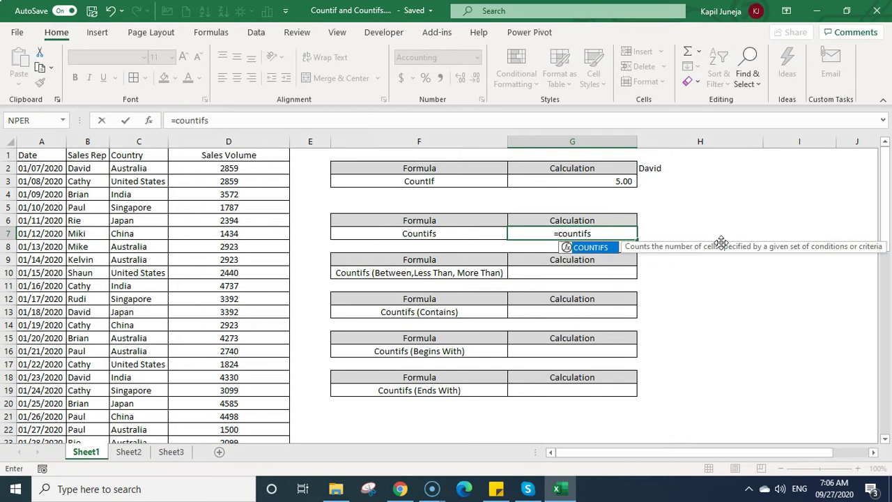
pyautogui.write('(')
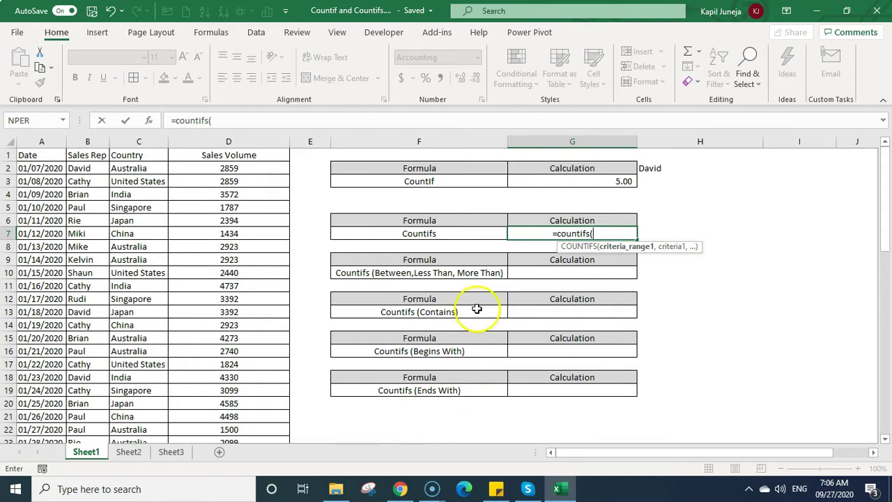
pyautogui.click(99, 170)
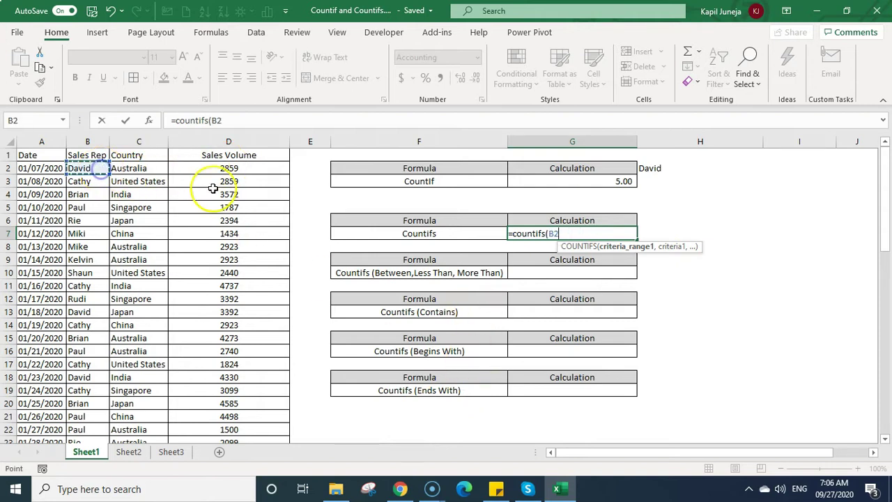
pyautogui.hotkey('ctrl', 'shift', 'Down')
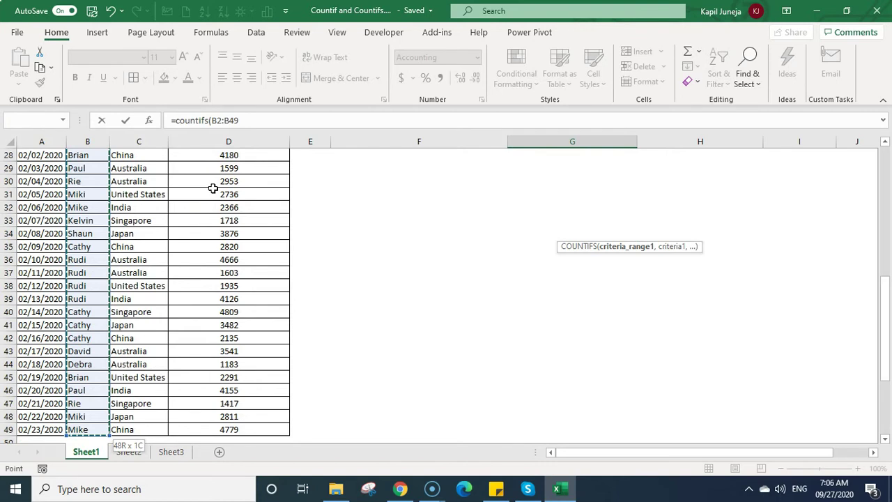
pyautogui.press('F4')
pyautogui.write(',')
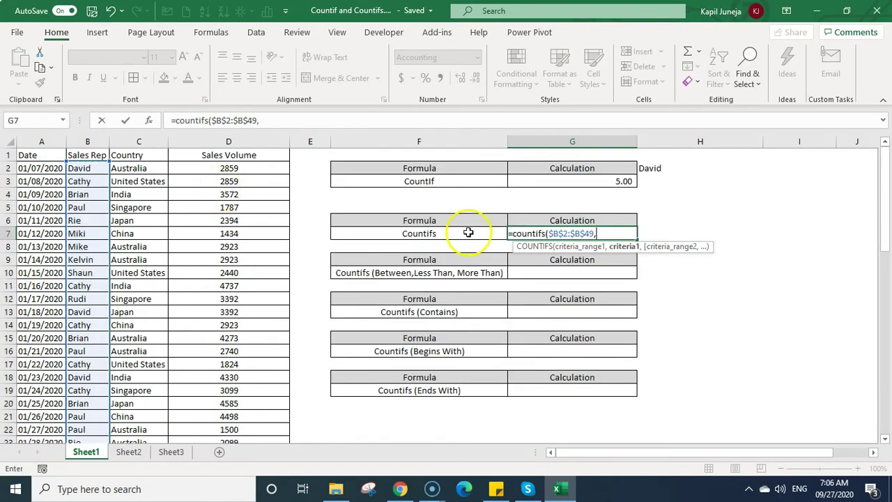
pyautogui.click(656, 169)
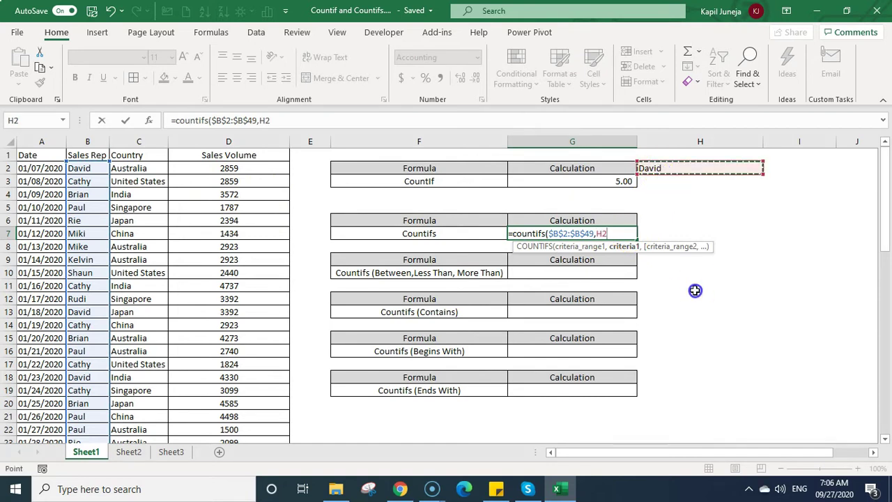
pyautogui.write(',')
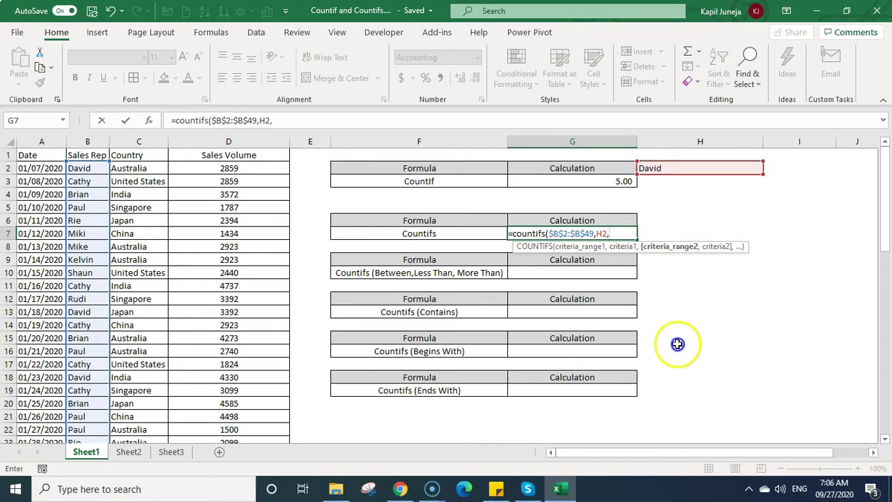
# Complete G7's COUNTIFS formula with $C$2:$C$49 as the second criteria range and "Australia" as its criterion.
pyautogui.click(143, 168)
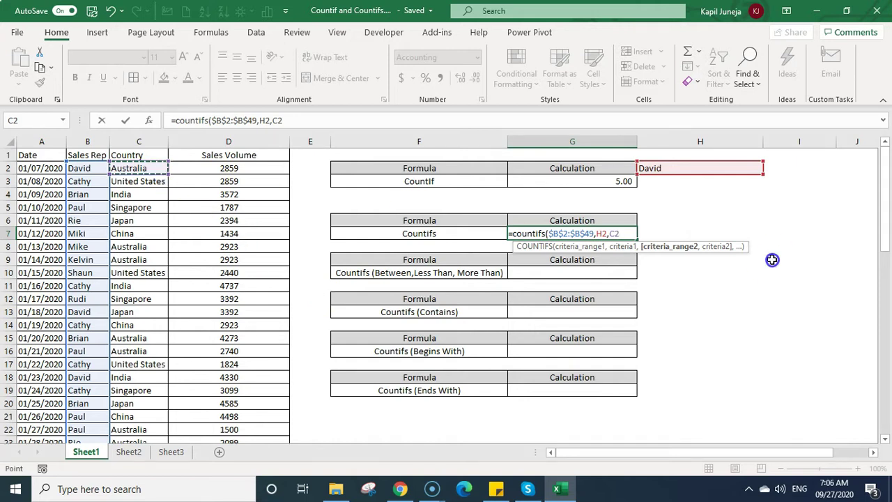
pyautogui.hotkey('ctrl', 'shift', 'Down')
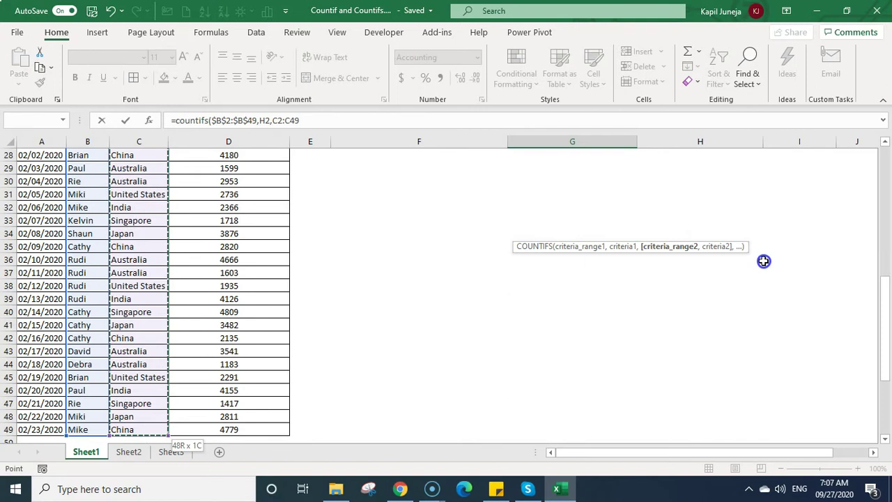
pyautogui.press('F4')
pyautogui.write(',')
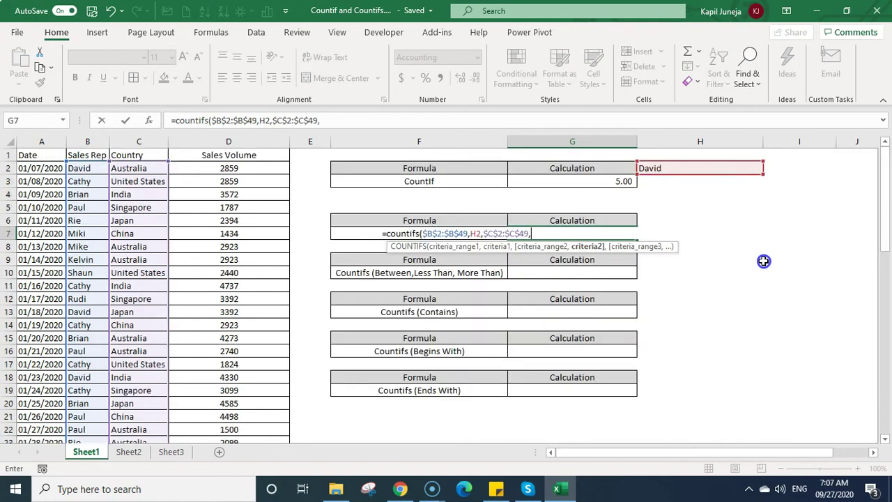
pyautogui.click(343, 116)
pyautogui.write('"')
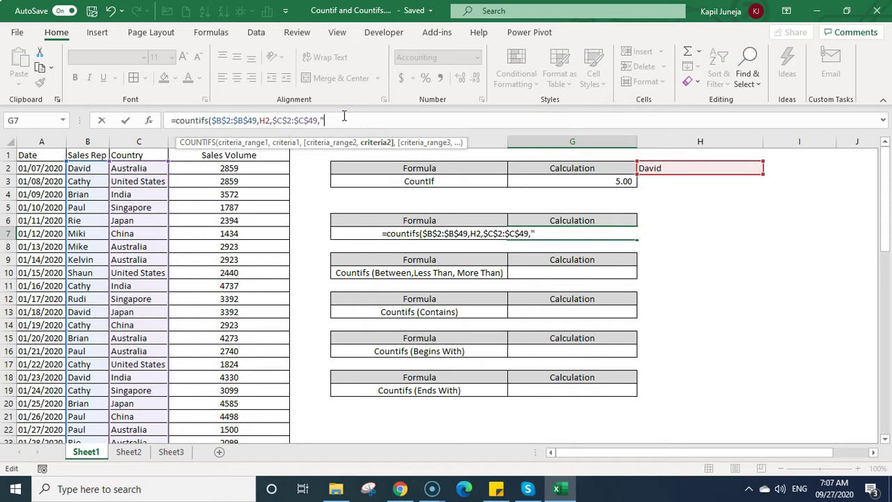
pyautogui.write('Australia")')
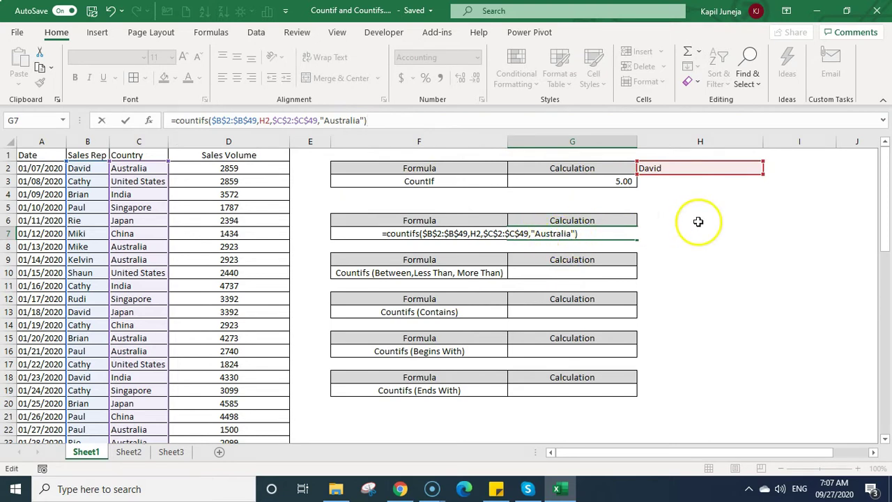
pyautogui.hotkey('ctrl', 'Return')
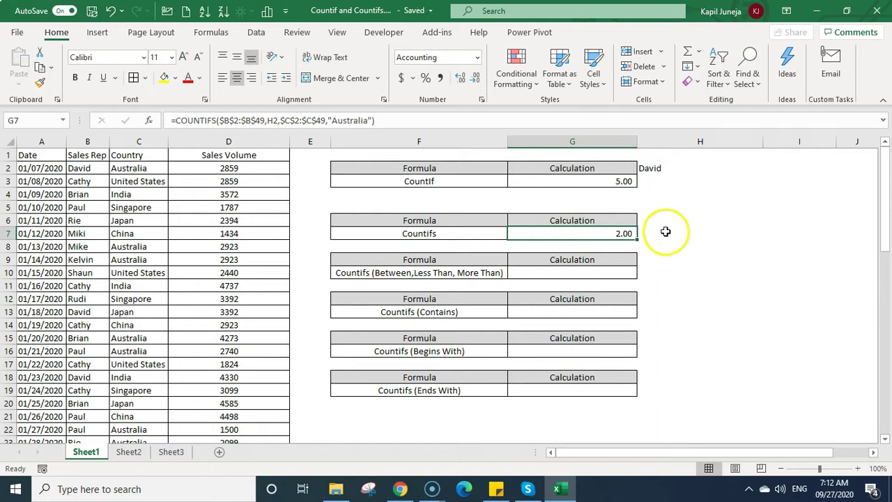
# Enter Australia in cell H6 as the country criterion.
pyautogui.click(669, 221)
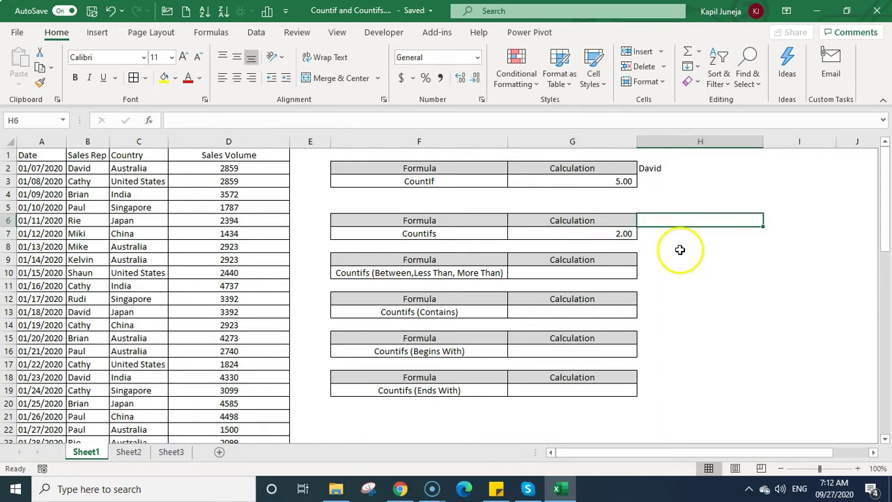
pyautogui.write('Australia')
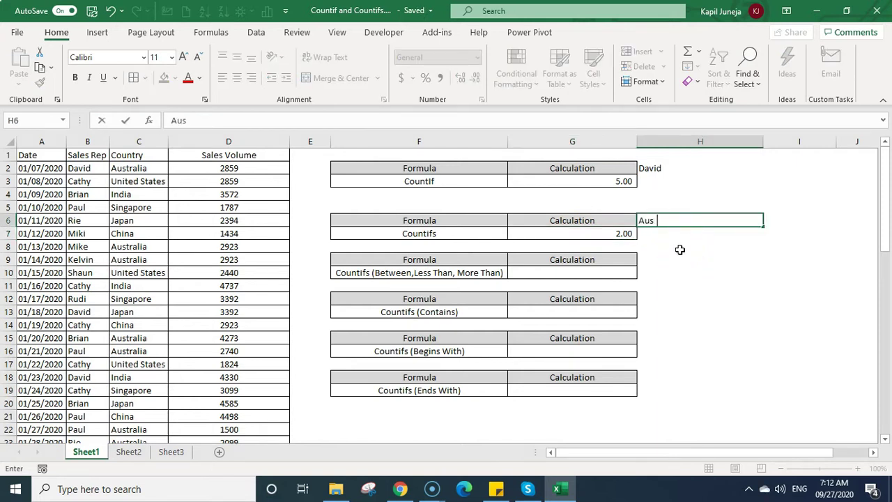
pyautogui.press('Return')
# Replace the quoted "Australia" in G7's COUNTIFS formula with a reference to cell H6.
pyautogui.press('Left')
pyautogui.press('F2')
pyautogui.press('Left')
pyautogui.press('Left')
pyautogui.hotkey('shift', 'Left')
pyautogui.hotkey('shift', 'Left')
pyautogui.hotkey('shift', 'Left')
pyautogui.hotkey('shift', 'Left')
pyautogui.hotkey('shift', 'Left')
pyautogui.hotkey('shift', 'Left')
pyautogui.hotkey('shift', 'Left')
pyautogui.hotkey('shift', 'Left')
pyautogui.hotkey('shift', 'Left')
pyautogui.hotkey('shift', 'Left')
pyautogui.press('BackSpace')
pyautogui.press('Delete')
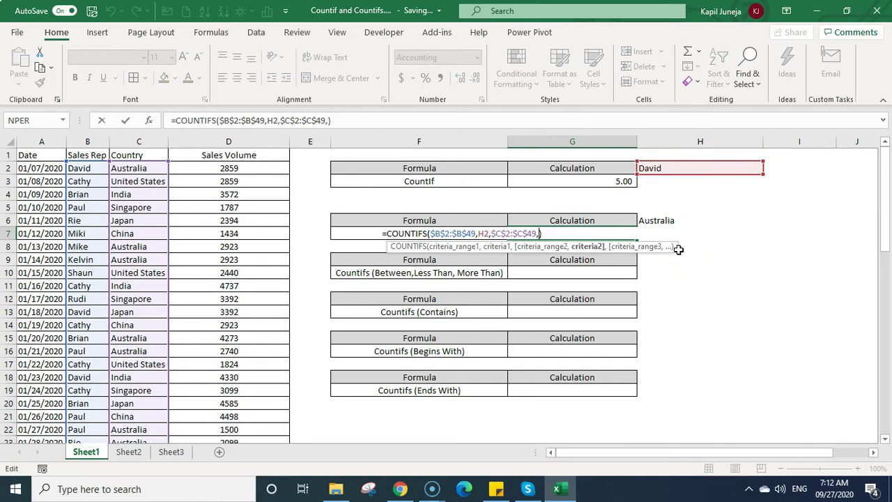
pyautogui.click(663, 221)
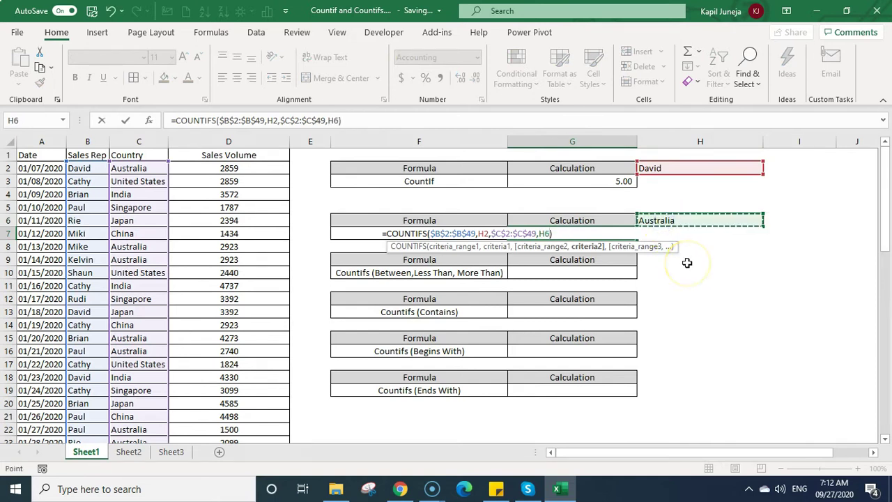
pyautogui.hotkey('ctrl', 'Return')
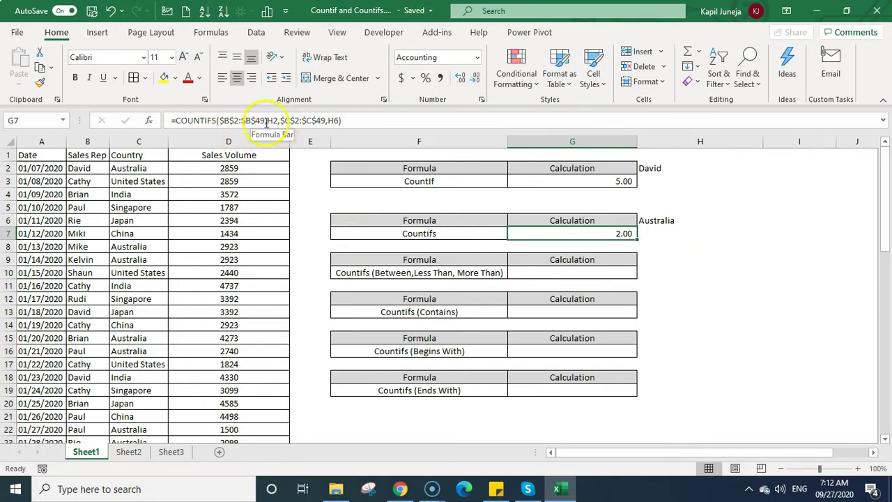
# Examine the start and end rows of the first criteria range in G7's COUNTIFS formula.
pyautogui.doubleClick(246, 120)
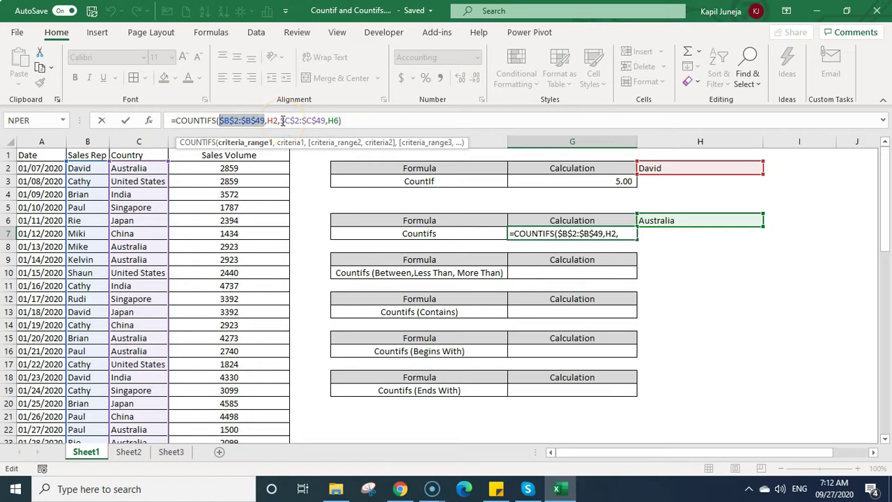
pyautogui.doubleClick(233, 121)
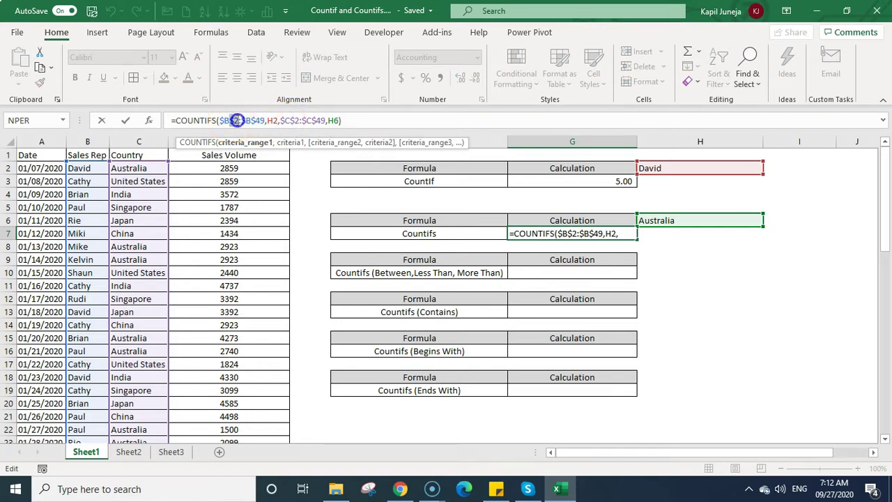
pyautogui.moveTo(237, 121); pyautogui.dragTo(256, 120)
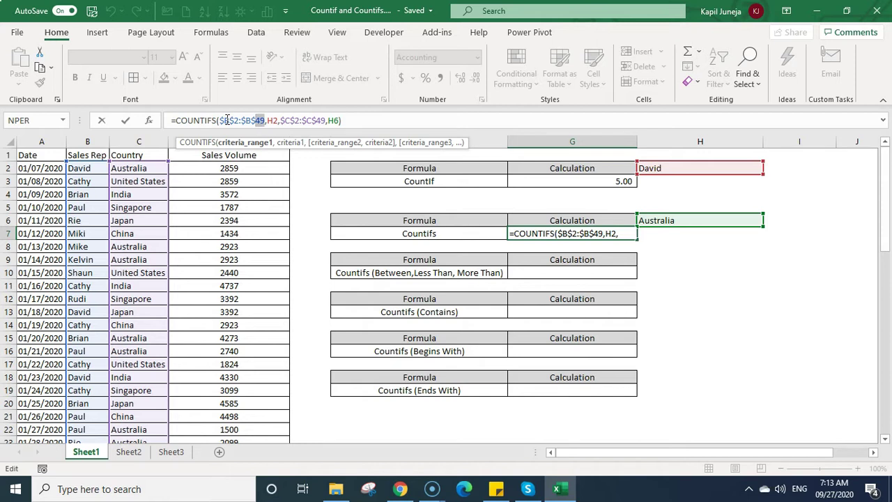
pyautogui.hotkey('ctrl', 'Return')
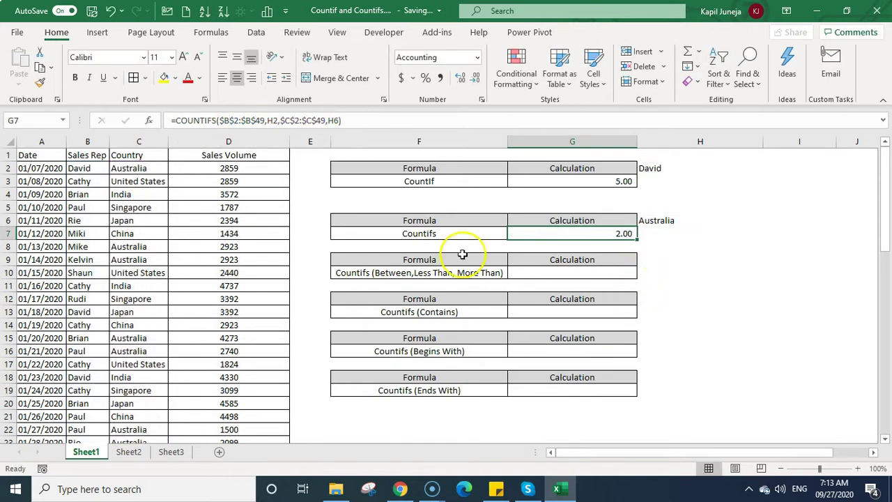
# Try $C$2:$C$48 as the second criteria range in G7's COUNTIFS formula and undo the change.
pyautogui.press('F2')
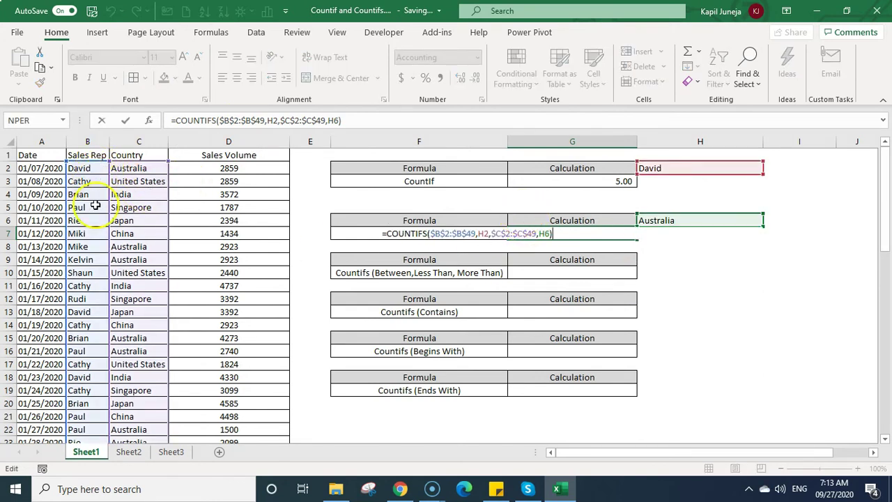
pyautogui.click(237, 120)
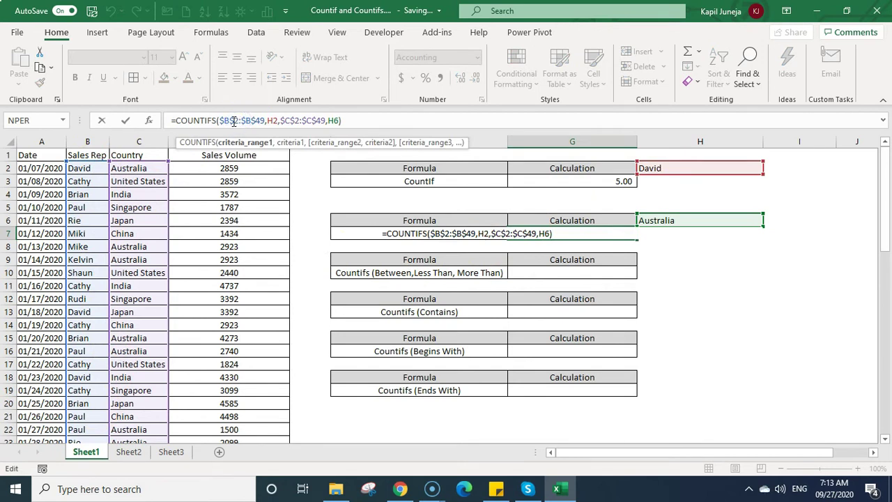
pyautogui.click(236, 120)
pyautogui.doubleClick(259, 120)
pyautogui.click(299, 120)
pyautogui.doubleClick(318, 120)
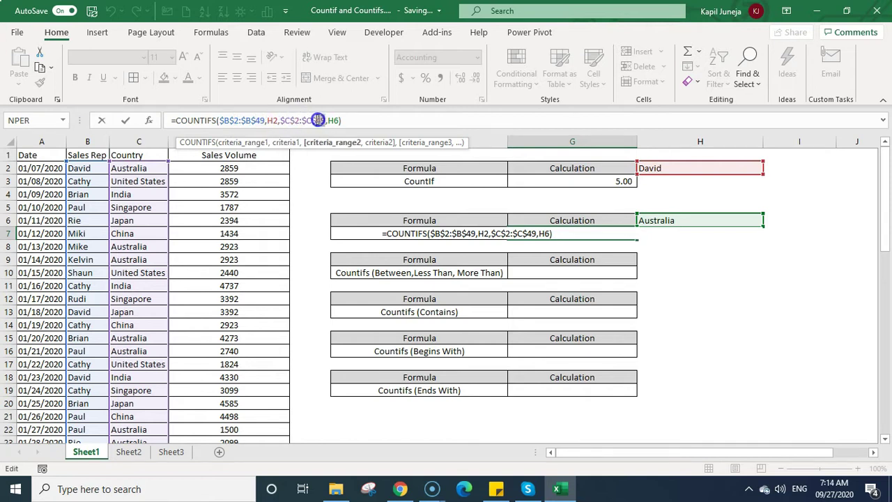
pyautogui.write('48')
pyautogui.hotkey('ctrl', 'Return')
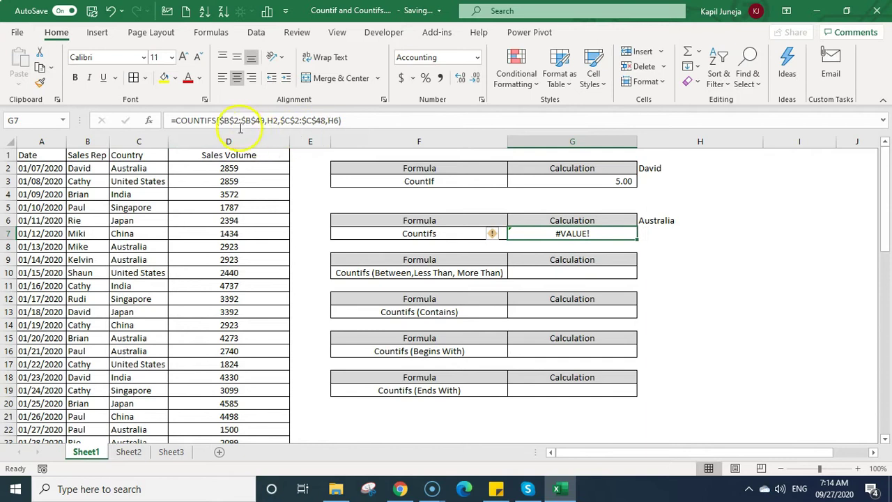
pyautogui.click(313, 129)
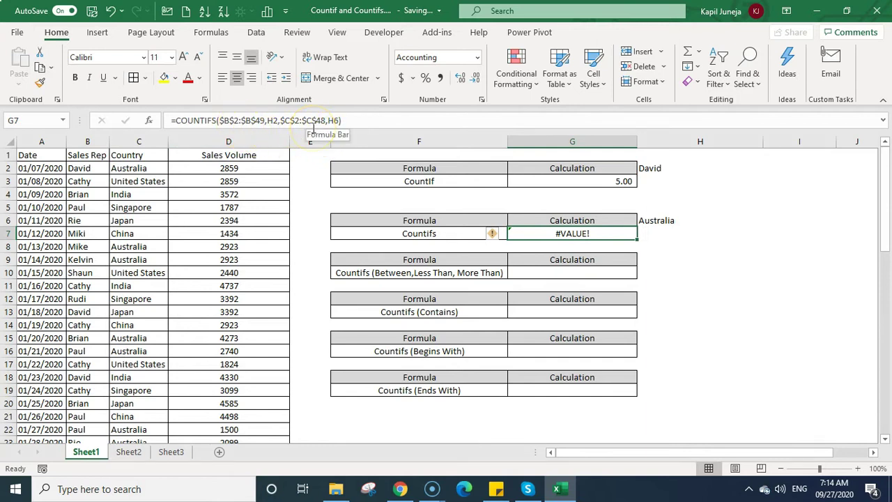
pyautogui.hotkey('ctrl', 'z')
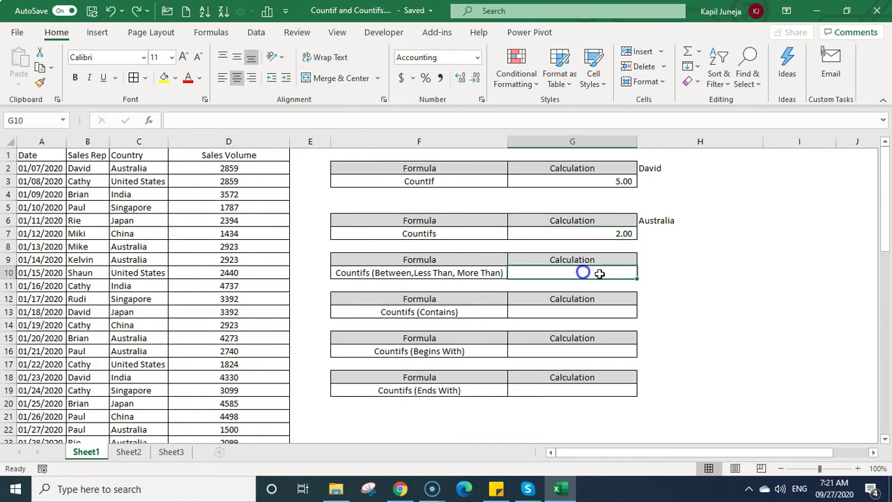
# Examine the sales table's Date, Sales Rep and Country columns as possible criteria for the Countifs (Between,Less Than, More Than) calculation.
pyautogui.click(590, 272)
pyautogui.click(131, 208)
pyautogui.click(42, 155)
pyautogui.hotkey('ctrl', 'shift', 'Down')
pyautogui.hotkey('shift', 'Right')
pyautogui.hotkey('shift', 'Right')
pyautogui.hotkey('shift', 'Right')
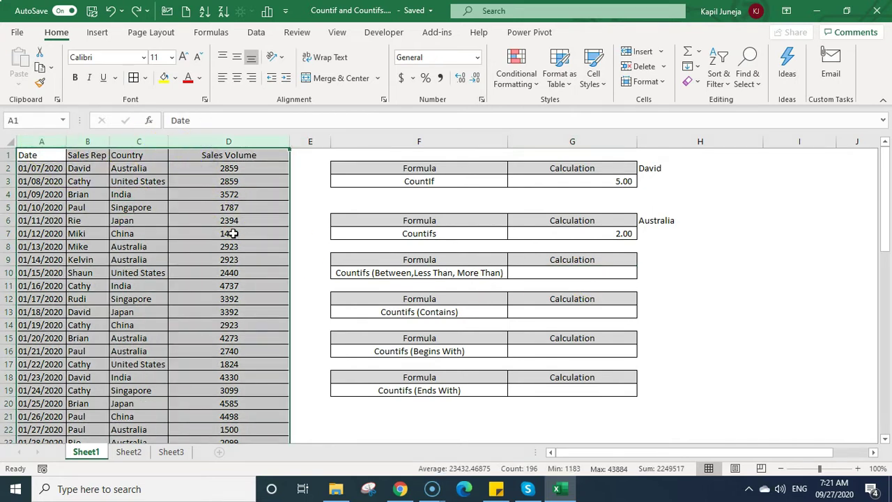
pyautogui.click(42, 142)
pyautogui.click(85, 141)
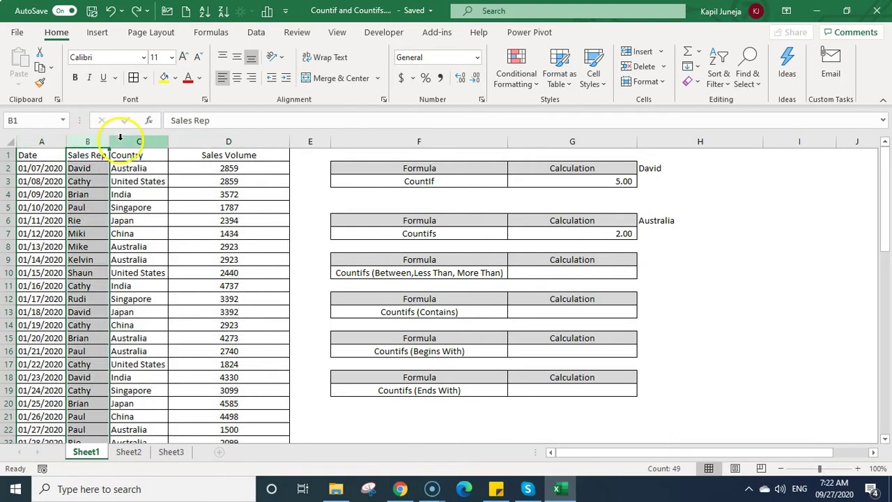
pyautogui.click(120, 139)
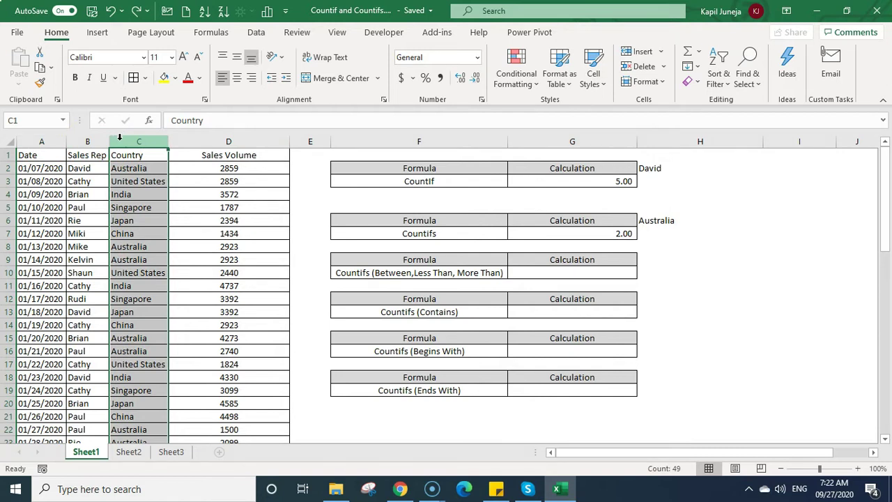
pyautogui.moveTo(41, 168); pyautogui.dragTo(41, 313)
pyautogui.moveTo(100, 173); pyautogui.dragTo(90, 334)
pyautogui.click(156, 168)
pyautogui.press('Up')
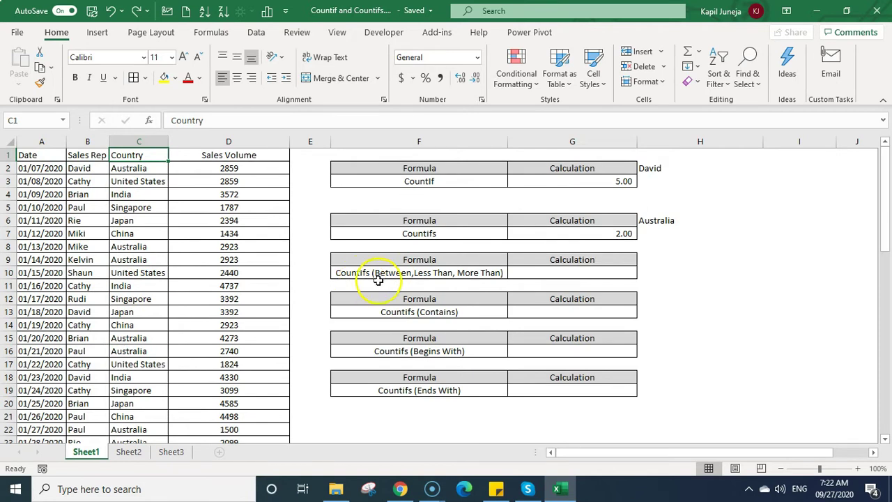
# Enter the headings From Date in H9 and To Date in I9.
pyautogui.click(699, 259)
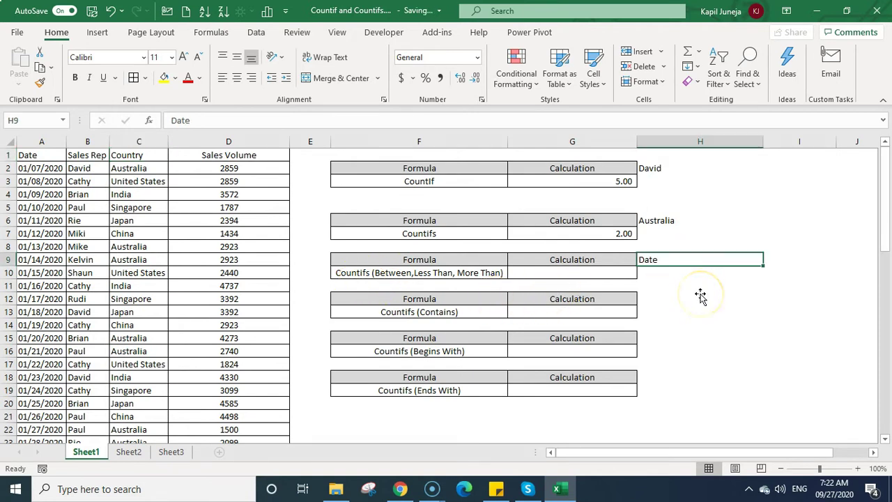
pyautogui.write('From Date')
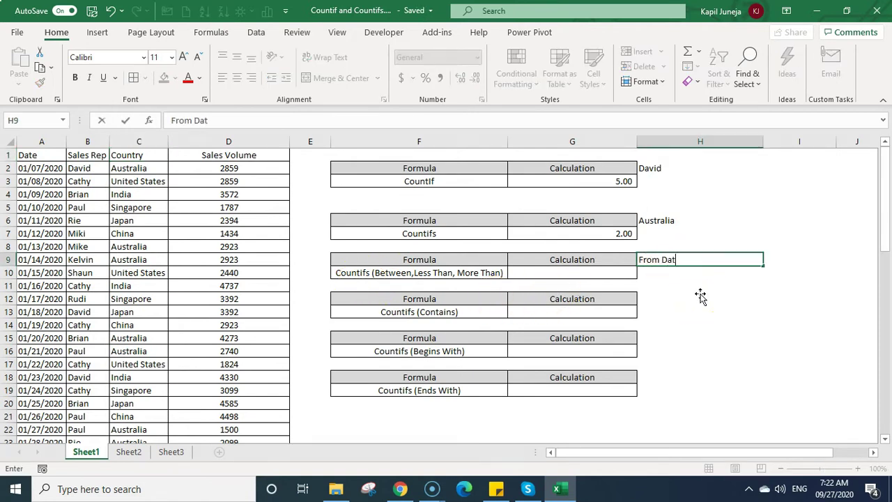
pyautogui.press('Tab')
pyautogui.write('To Date')
pyautogui.press('Return')
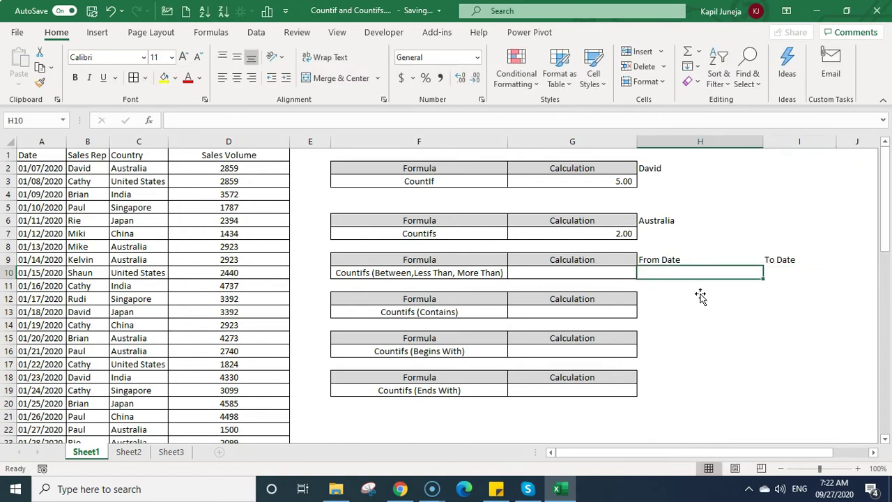
# Enter 01/01/2020 under From Date in H10 and 01/31/2020 under To Date in I10.
pyautogui.write('01')
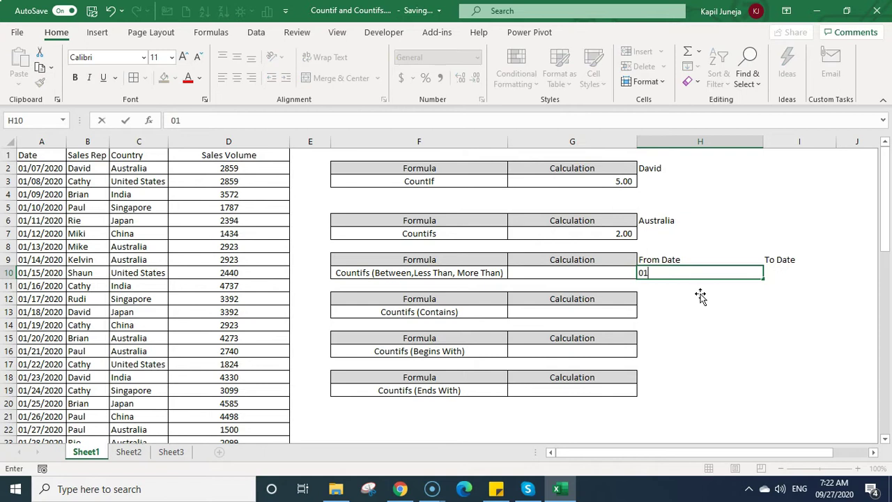
pyautogui.write('/01/2020')
pyautogui.press('Return')
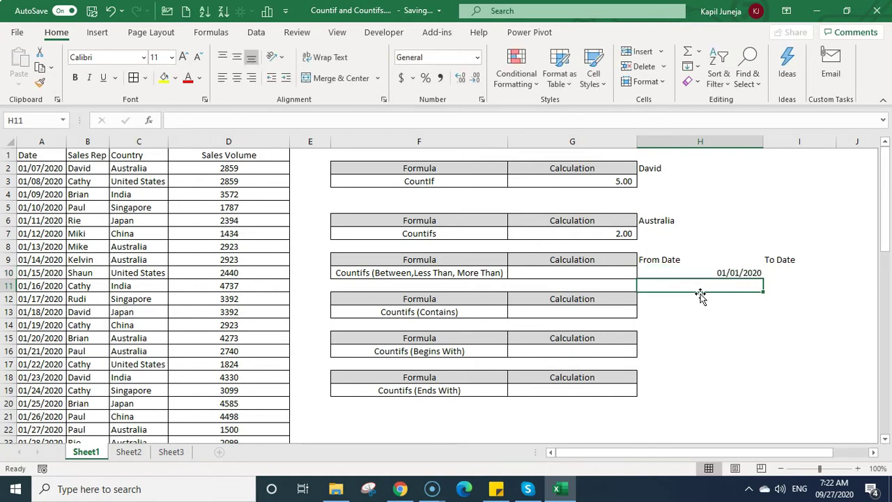
pyautogui.press('Up')
pyautogui.press('Right')
pyautogui.write('01/')
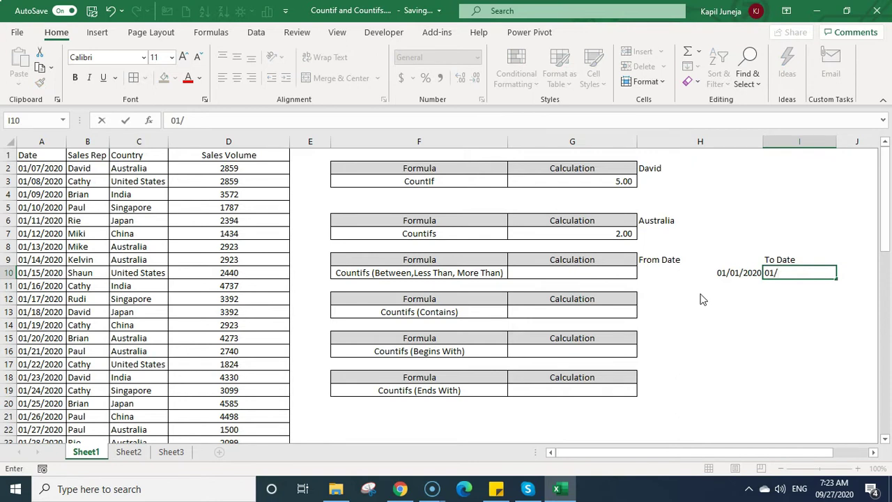
pyautogui.write('31/2020')
pyautogui.press('Return')
# Review the From Date and To Date headings and their dates in H9:I10.
pyautogui.press('Up')
pyautogui.press('Up')
pyautogui.press('Left')
pyautogui.hotkey('shift', 'Right')
pyautogui.hotkey('shift', 'Down')
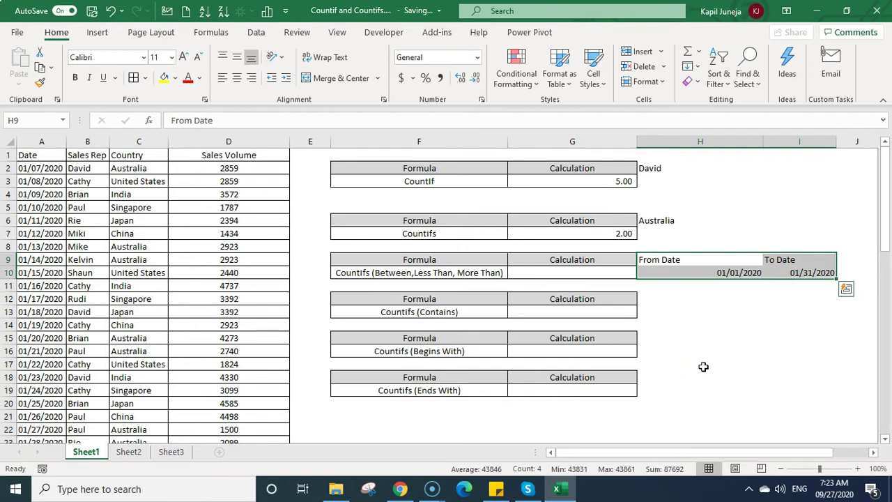
pyautogui.press('Down')
pyautogui.press('Up')
pyautogui.press('Right')
pyautogui.press('Down')
pyautogui.press('Left')
pyautogui.hotkey('shift', 'Right')
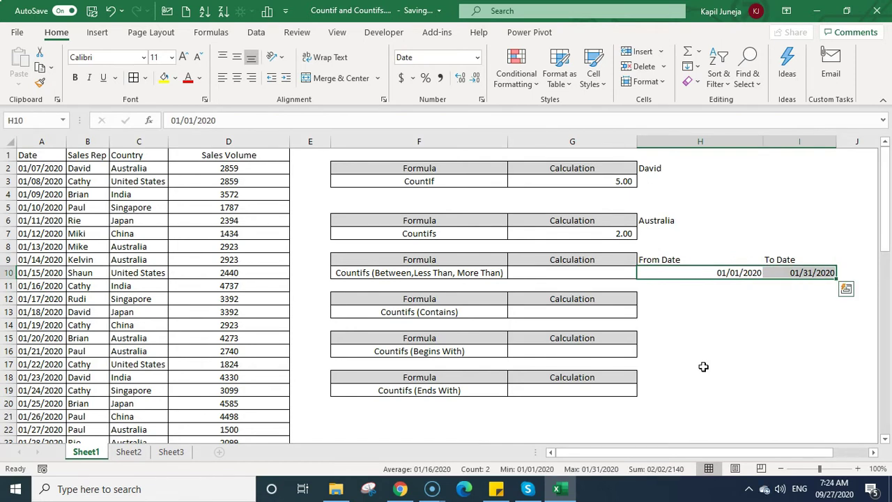
# Start a COUNTIFS formula in G10 with $B$2:$B$49 as the first criteria range and H2 as its criterion.
pyautogui.press('Left')
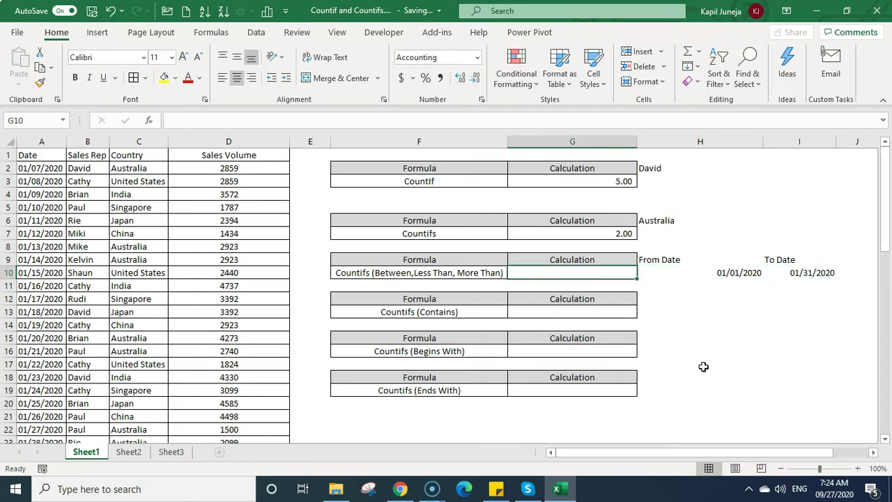
pyautogui.write('=countifs(')
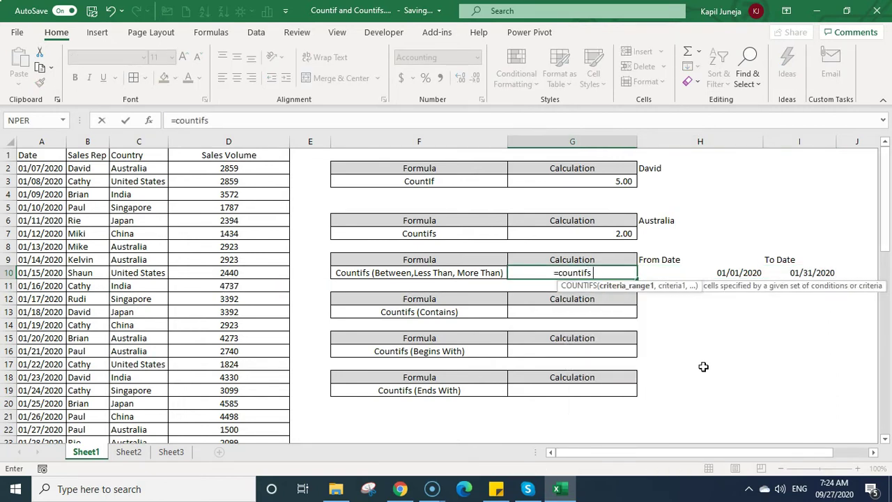
pyautogui.click(88, 169)
pyautogui.hotkey('ctrl', 'shift', 'Down')
pyautogui.press('F4')
pyautogui.write(',')
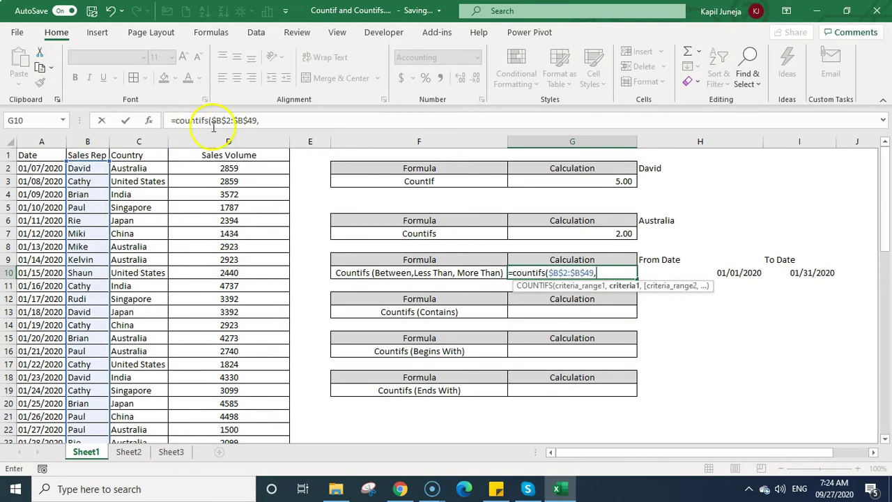
pyautogui.click(262, 122)
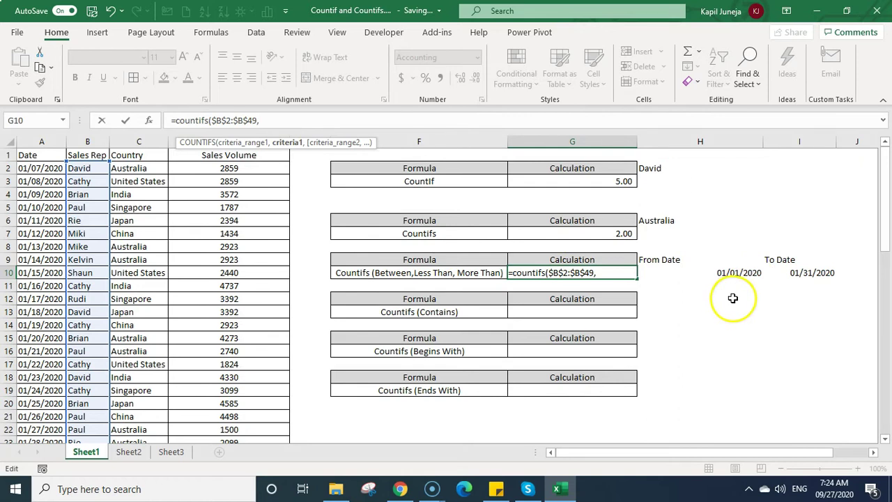
pyautogui.click(659, 169)
pyautogui.write(',')
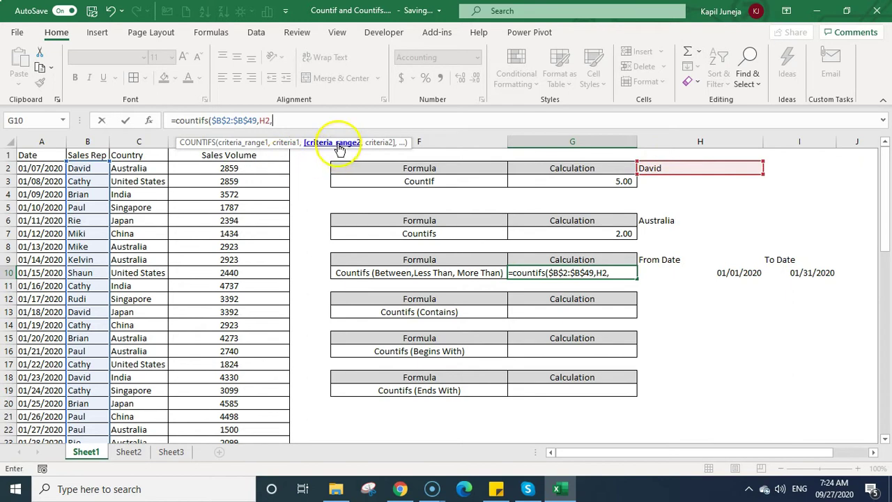
# Add the Date column range $A$2:$A$49 as the second criteria range of the COUNTIFS formula in G10.
pyautogui.click(34, 168)
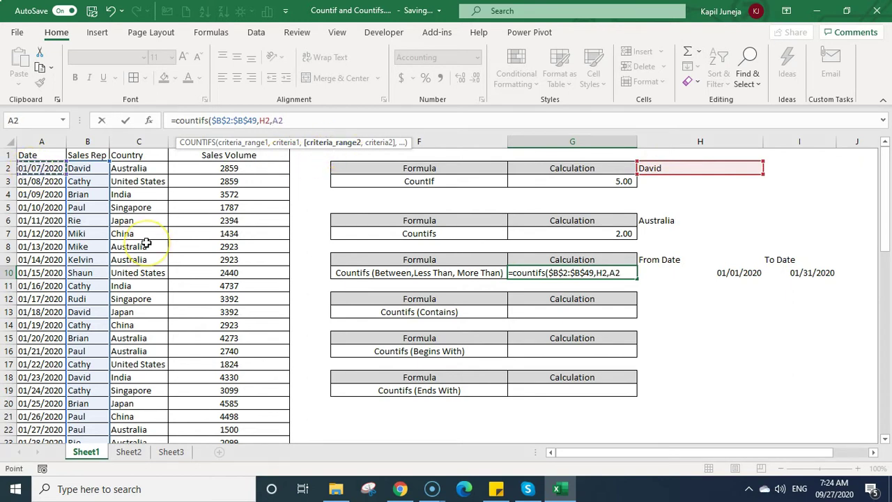
pyautogui.hotkey('ctrl', 'shift', 'Down')
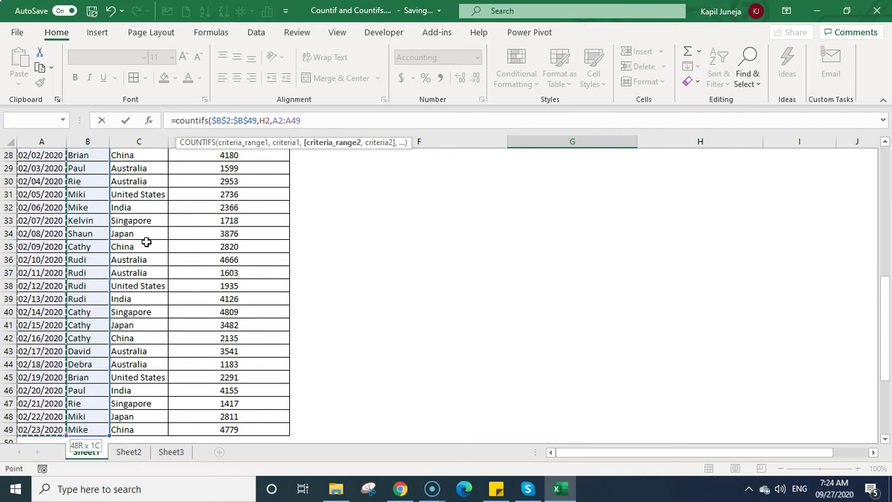
pyautogui.press('F4')
pyautogui.write(',')
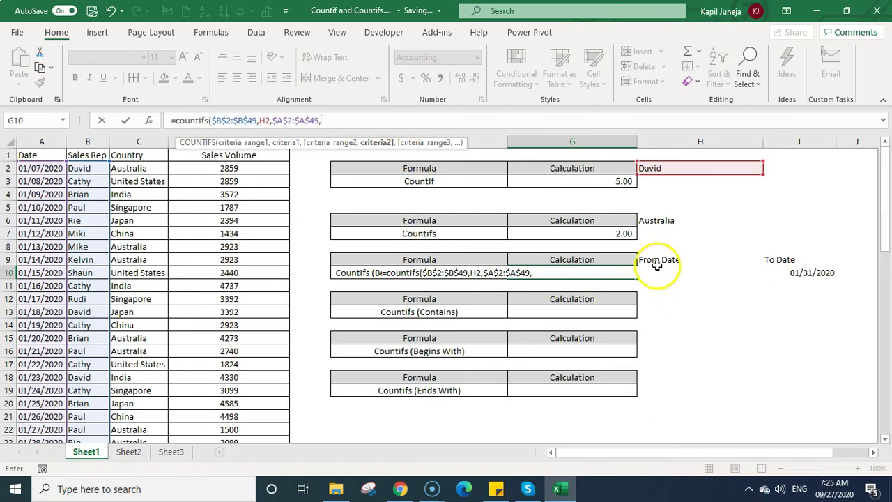
# Set the second criterion of the G10 formula to ">="&H10, so dates count from the From Date onward.
pyautogui.write('"')
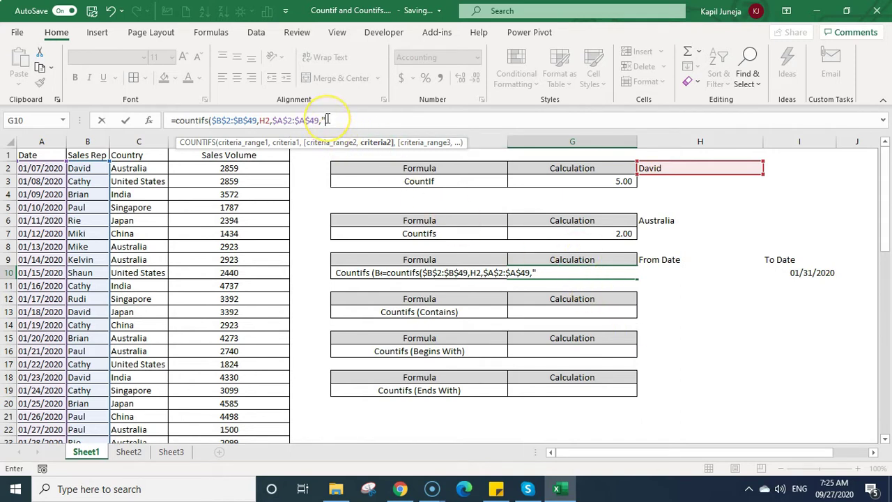
pyautogui.write('>=')
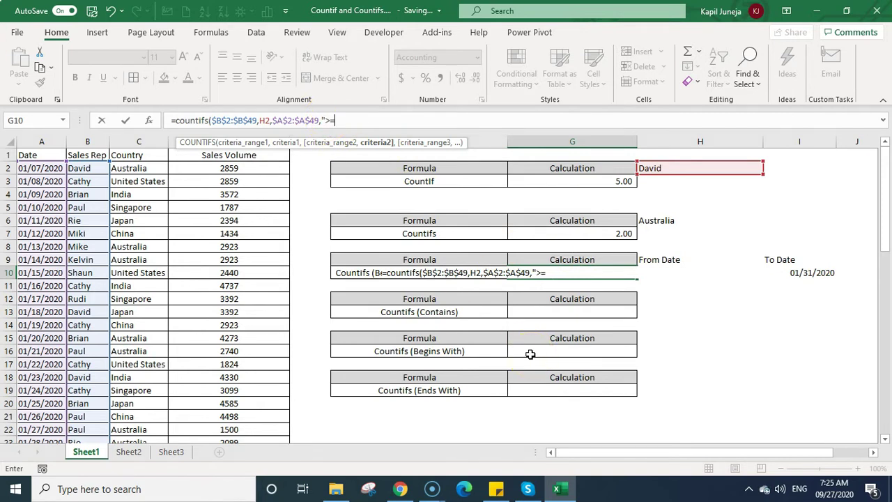
pyautogui.click(351, 120)
pyautogui.write('"')
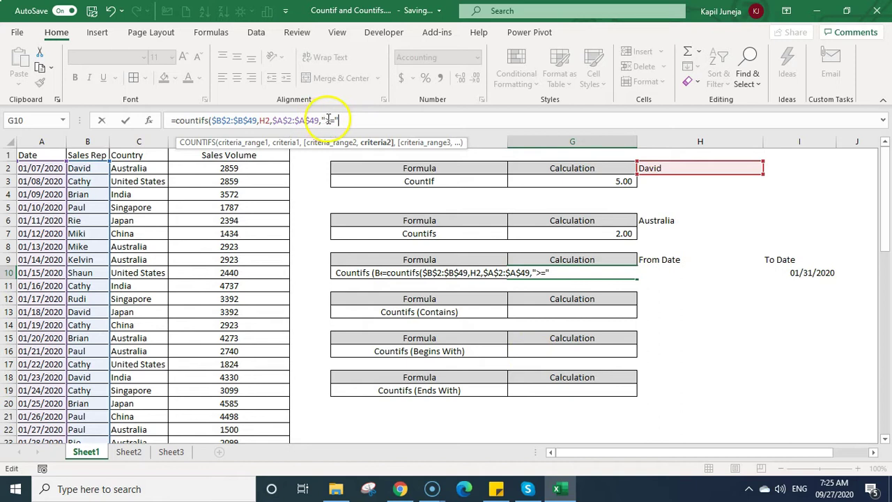
pyautogui.click(334, 120)
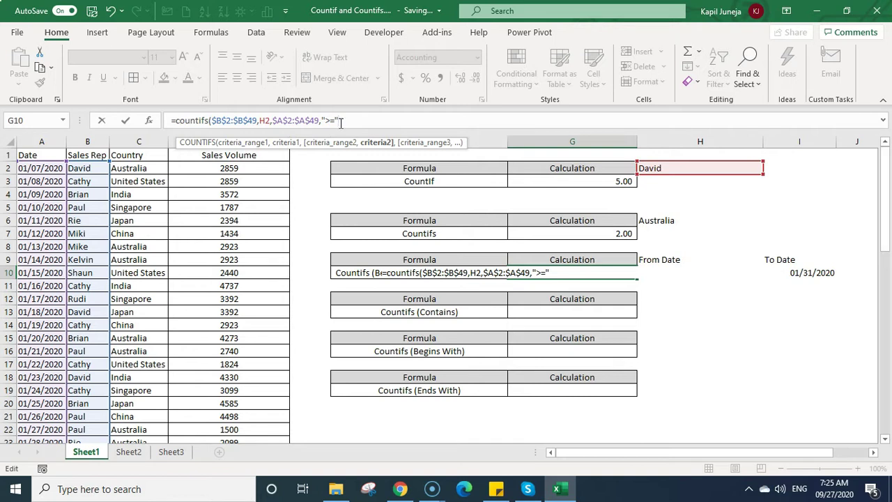
pyautogui.write('&')
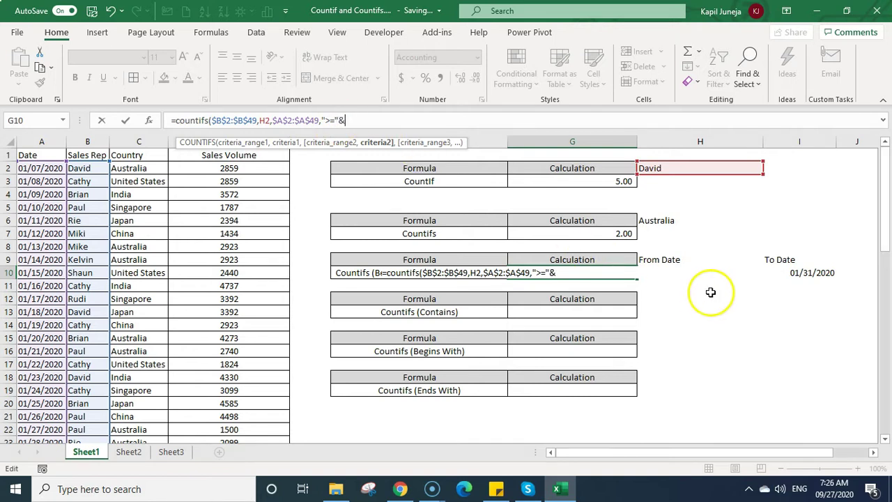
pyautogui.click(775, 274)
pyautogui.press('Left')
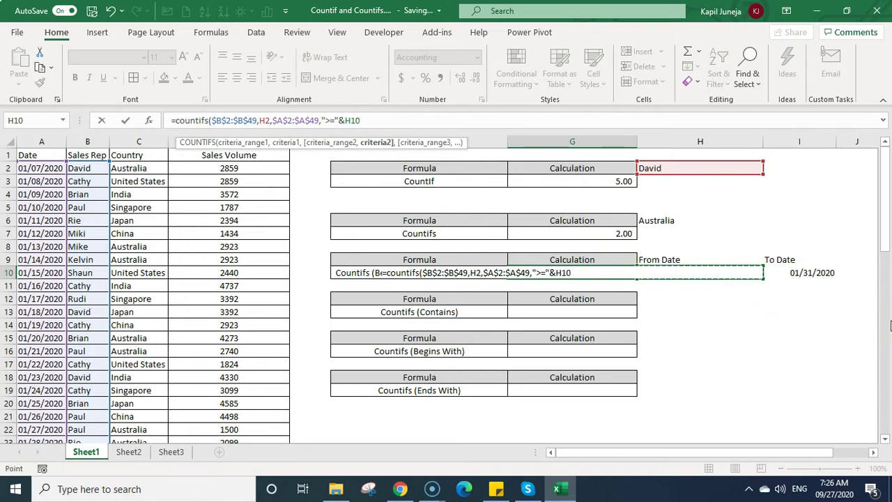
pyautogui.click(379, 124)
pyautogui.write(',')
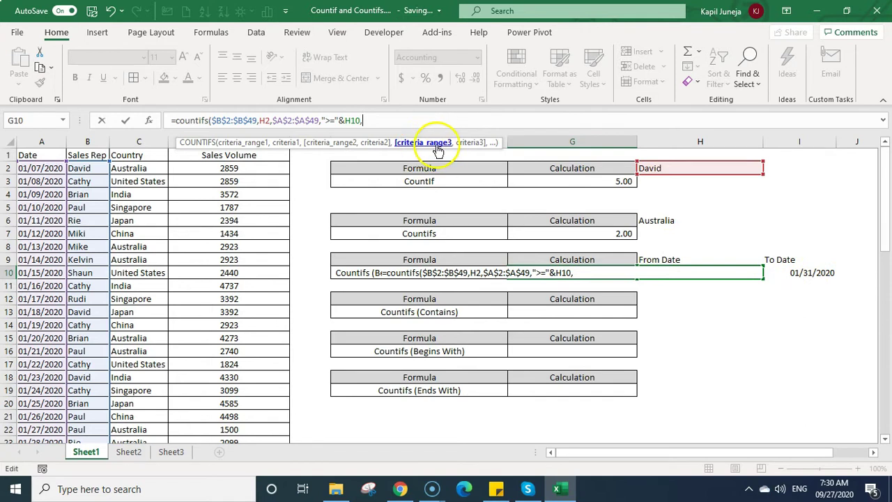
# Add $A$2:$A$49 as the third criteria range with the criterion "<="&I10, and enter the completed formula in G10.
pyautogui.click(42, 169)
pyautogui.hotkey('ctrl', 'shift', 'Down')
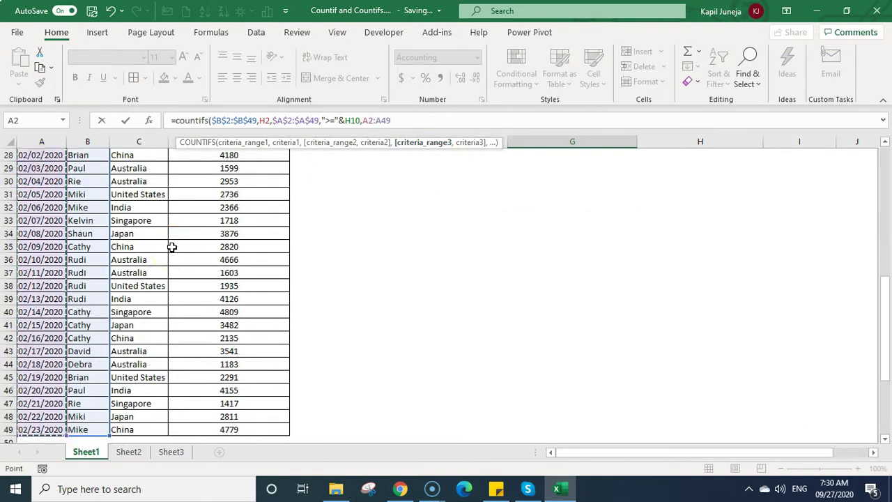
pyautogui.press('F4')
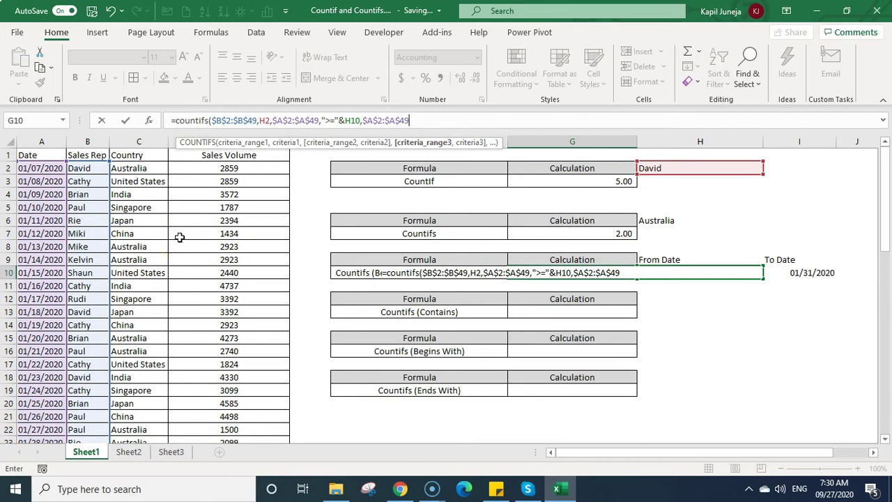
pyautogui.write(',')
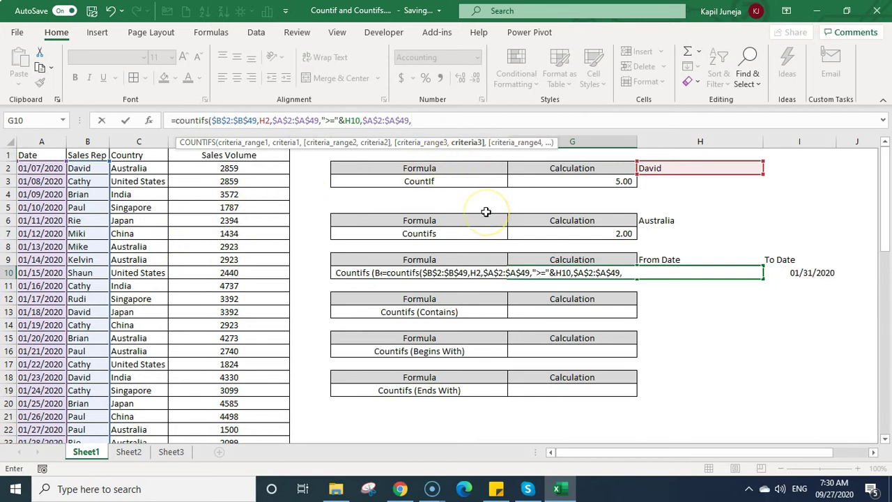
pyautogui.write('"<=')
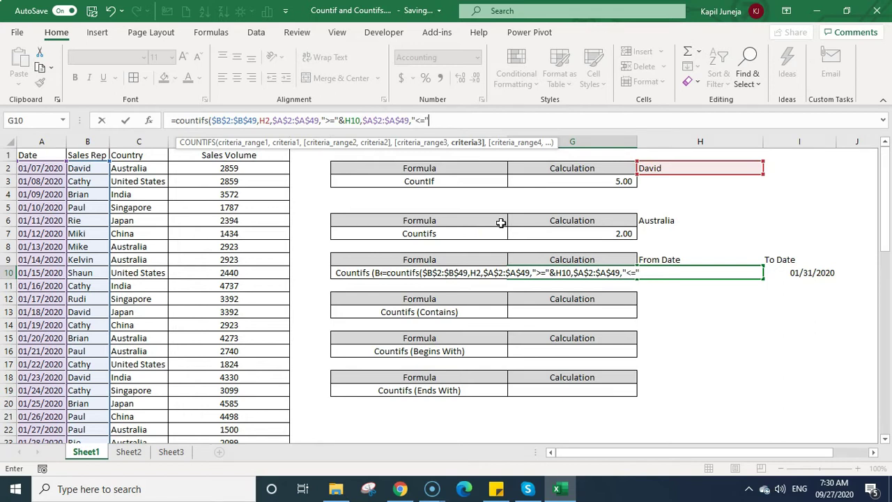
pyautogui.write('"&')
pyautogui.click(811, 273)
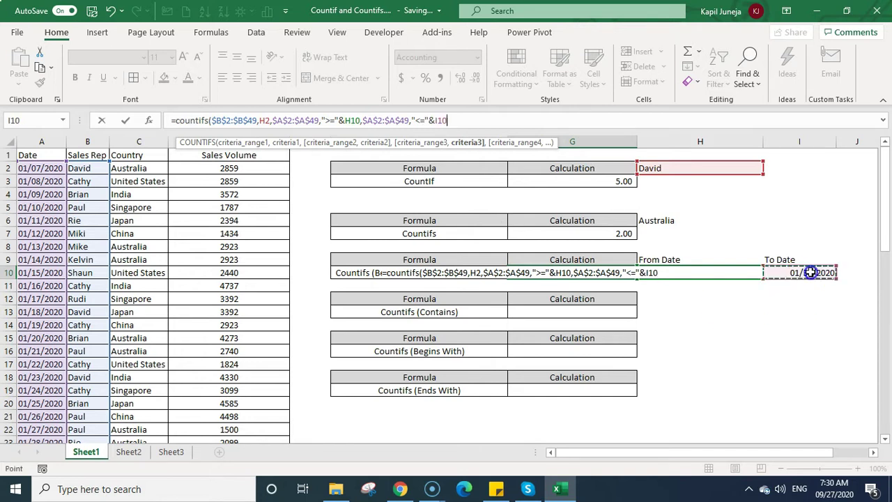
pyautogui.press('Return')
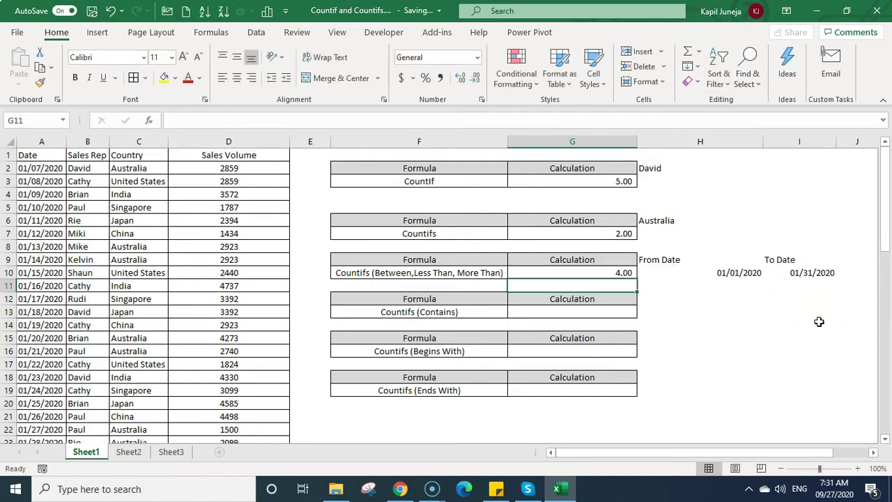
# Review the G10 formula's arguments, from the Sales Rep range and H2 to the date range and its ">="&H10 criterion.
pyautogui.press('Up')
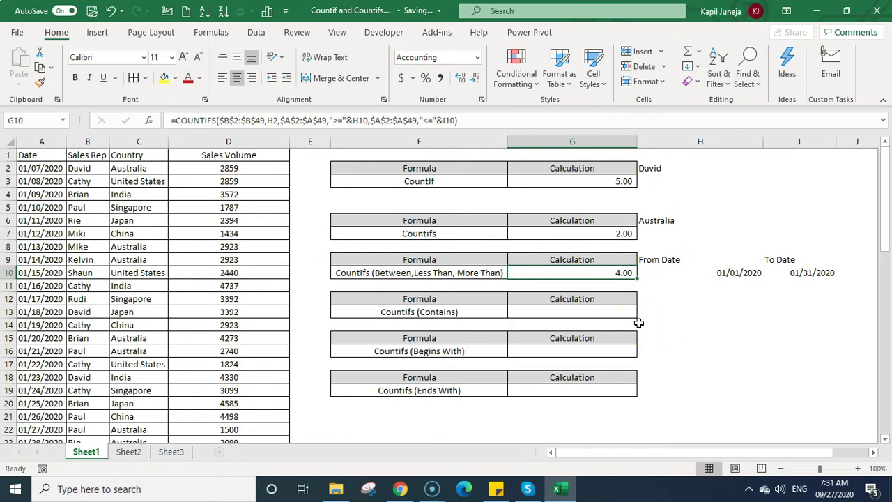
pyautogui.click(345, 120)
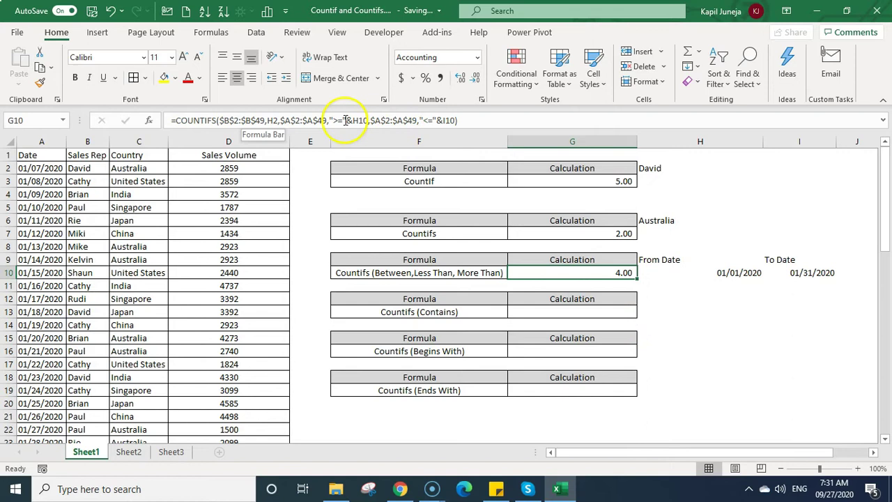
pyautogui.click(225, 119)
pyautogui.moveTo(225, 118); pyautogui.dragTo(266, 120)
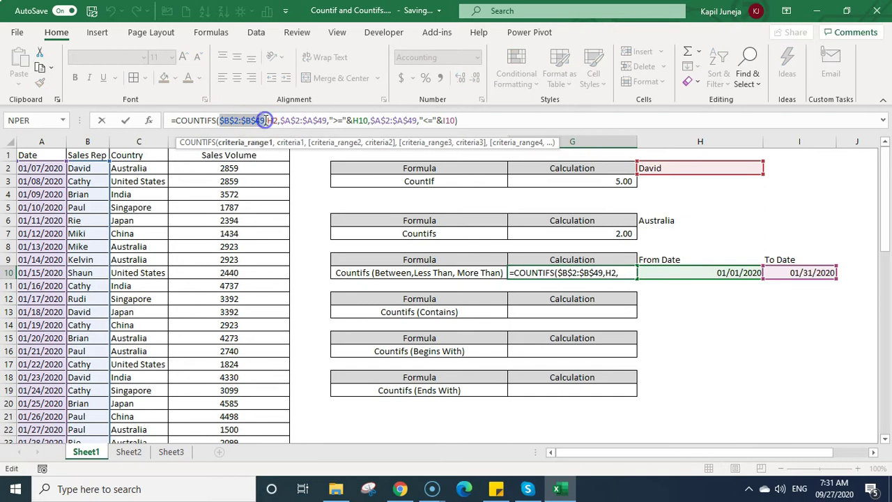
pyautogui.click(266, 121)
pyautogui.doubleClick(271, 120)
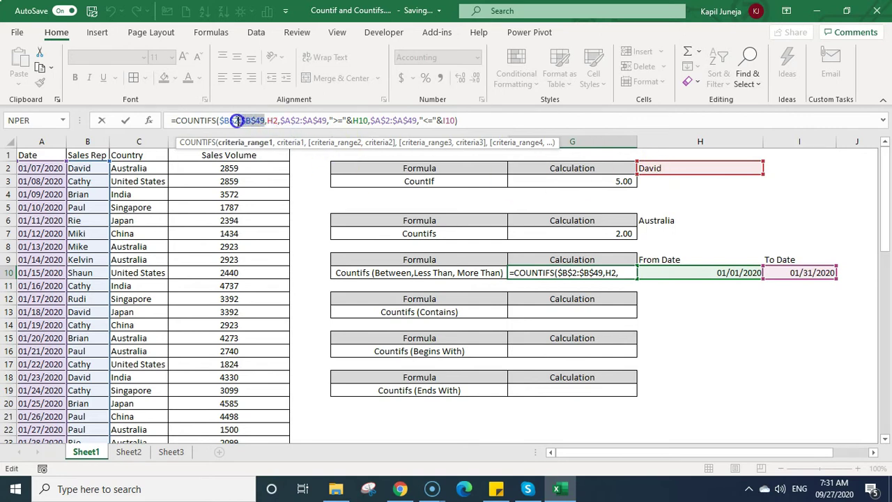
pyautogui.moveTo(281, 120); pyautogui.dragTo(329, 120)
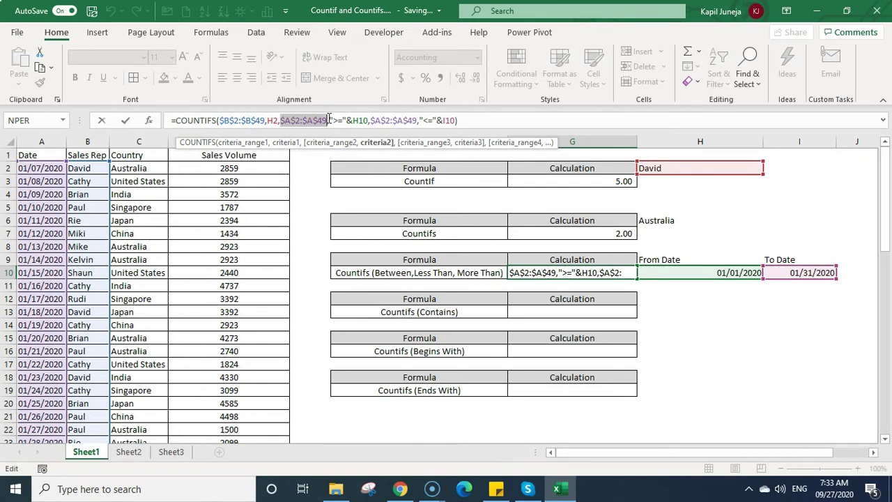
pyautogui.click(333, 120)
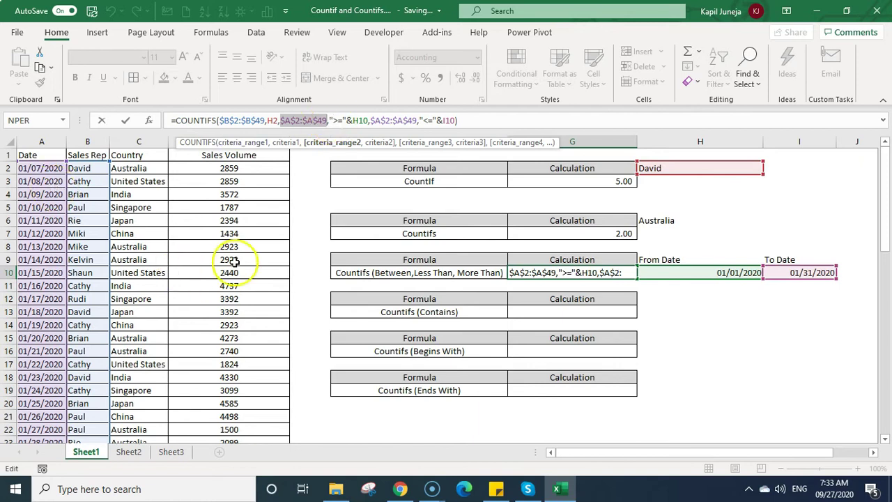
pyautogui.moveTo(339, 120); pyautogui.dragTo(369, 120)
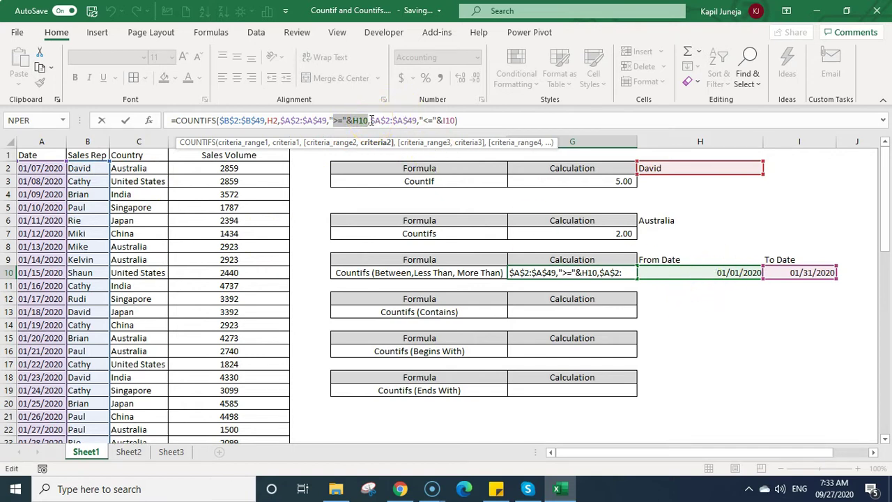
# Try the G10 formula without the $A$2:$A$49,"<="&I10 pair, and put the pair back.
pyautogui.click(371, 120)
pyautogui.moveTo(370, 120); pyautogui.dragTo(458, 120)
pyautogui.click(462, 121)
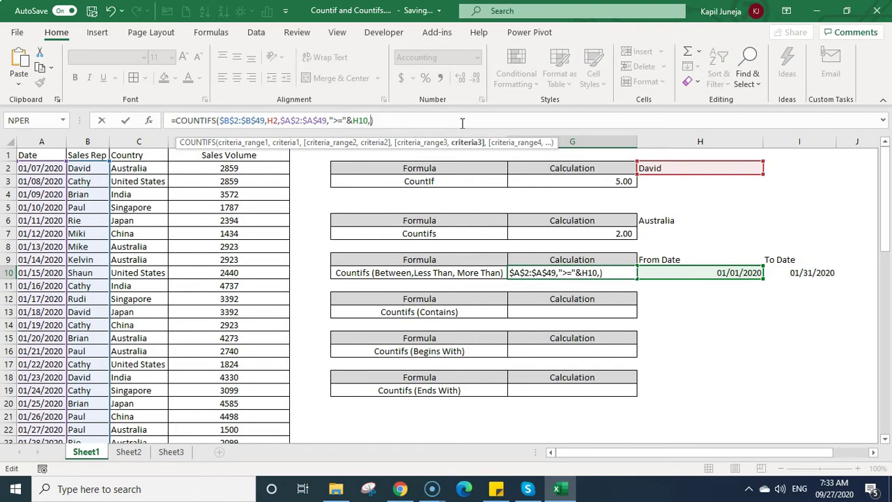
pyautogui.press('Return')
pyautogui.press('Up')
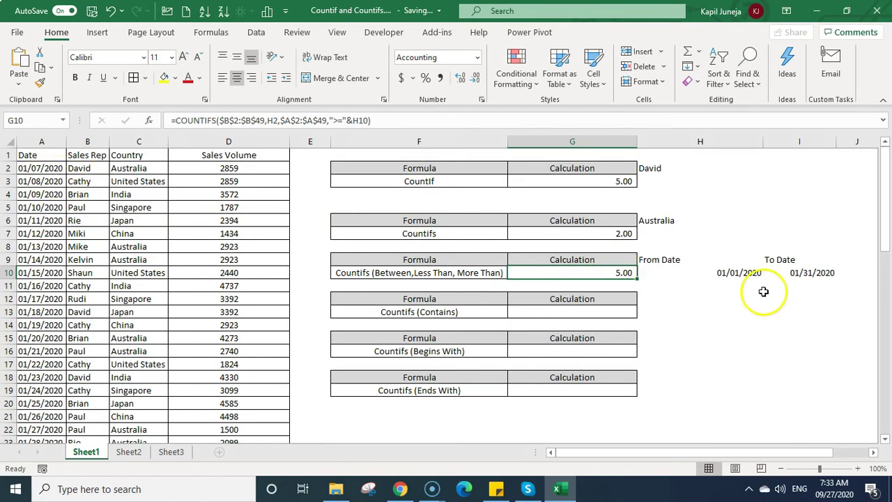
pyautogui.click(732, 271)
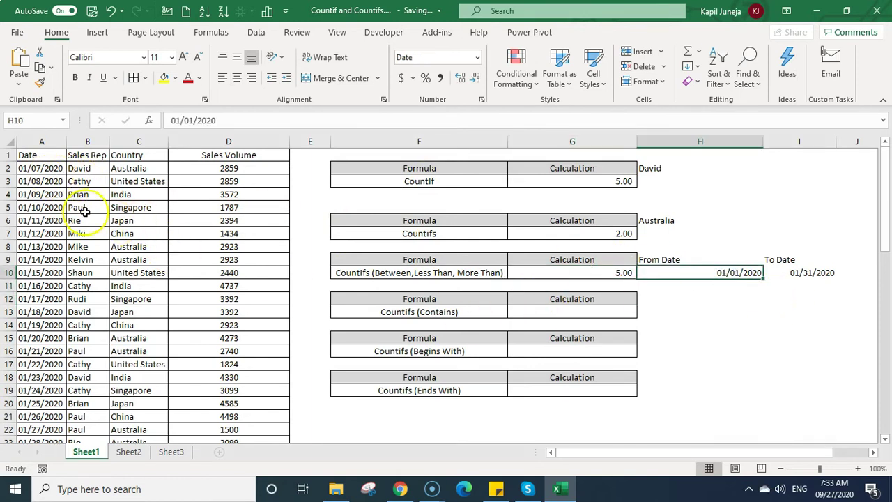
pyautogui.doubleClick(580, 278)
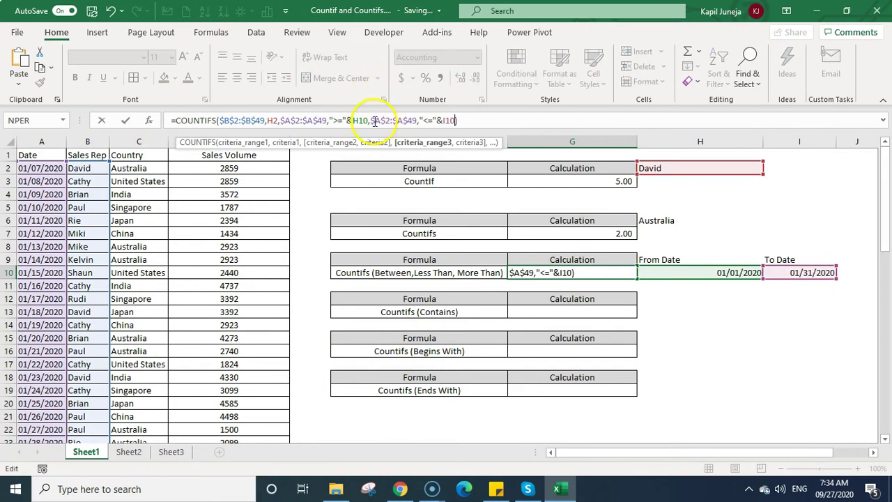
# Examine the two date ranges and their criteria within the G10 formula.
pyautogui.moveTo(370, 120); pyautogui.dragTo(414, 120)
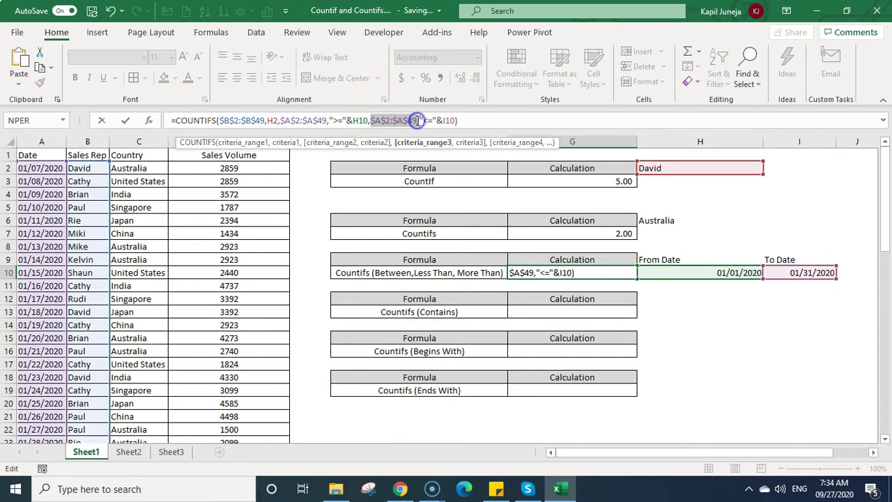
pyautogui.moveTo(454, 121); pyautogui.dragTo(446, 121)
pyautogui.click(471, 120)
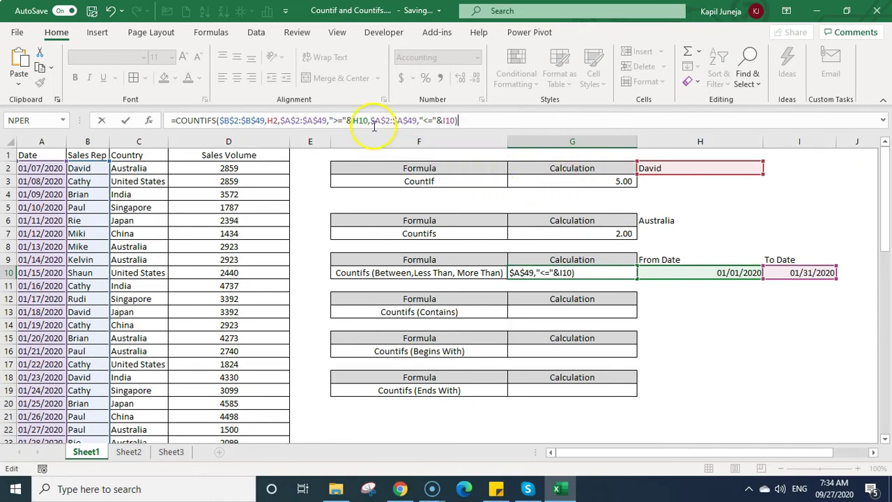
pyautogui.moveTo(370, 120); pyautogui.dragTo(282, 121)
pyautogui.moveTo(459, 120); pyautogui.dragTo(370, 120)
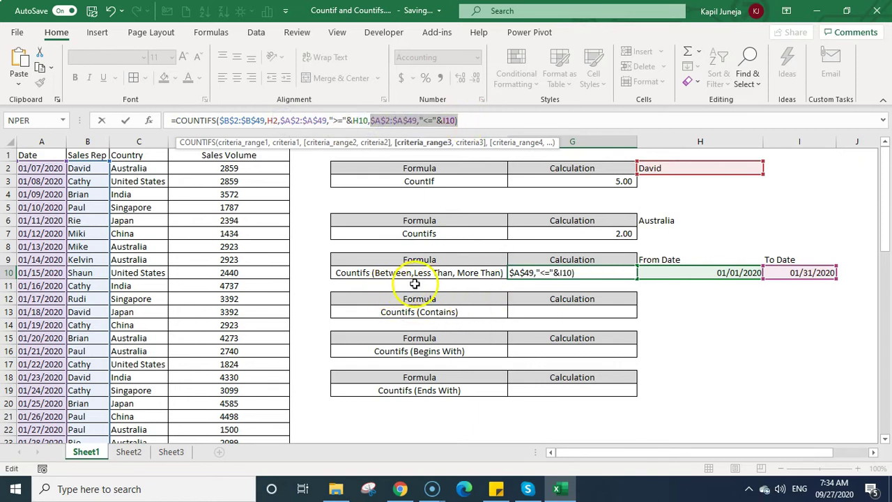
pyautogui.click(468, 123)
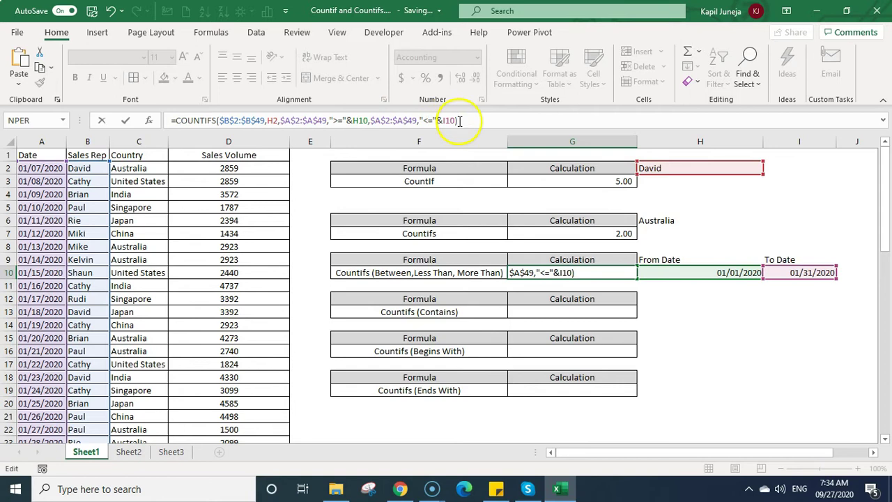
# Change the G10 date criteria from inclusive to strict comparisons, using ">"&H10-1 for the start date and "<"&I10 for the end date.
pyautogui.click(341, 120)
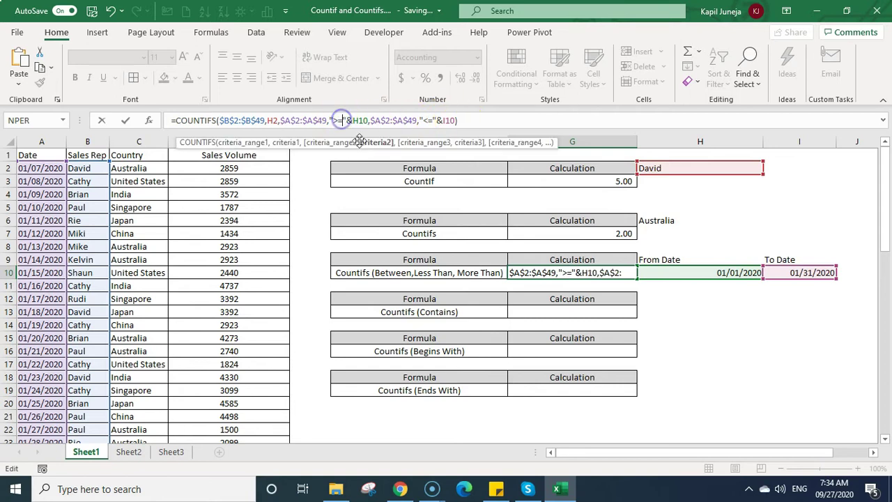
pyautogui.press('BackSpace')
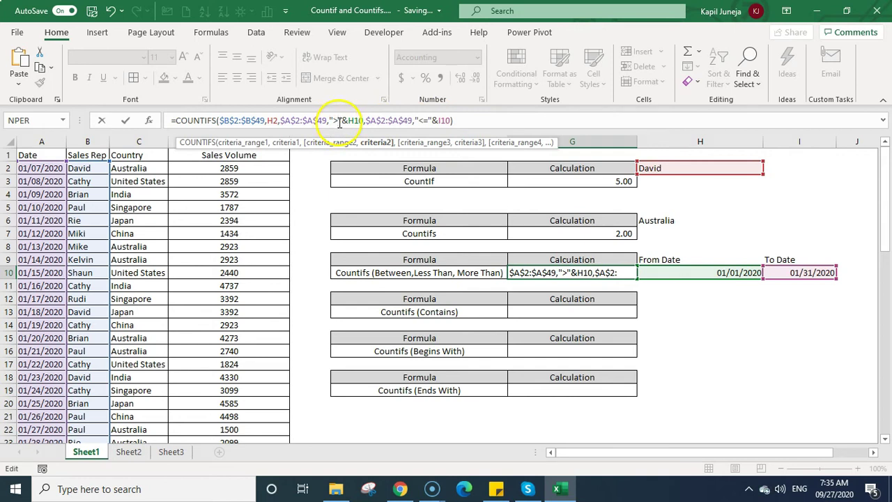
pyautogui.click(427, 120)
pyautogui.press('BackSpace')
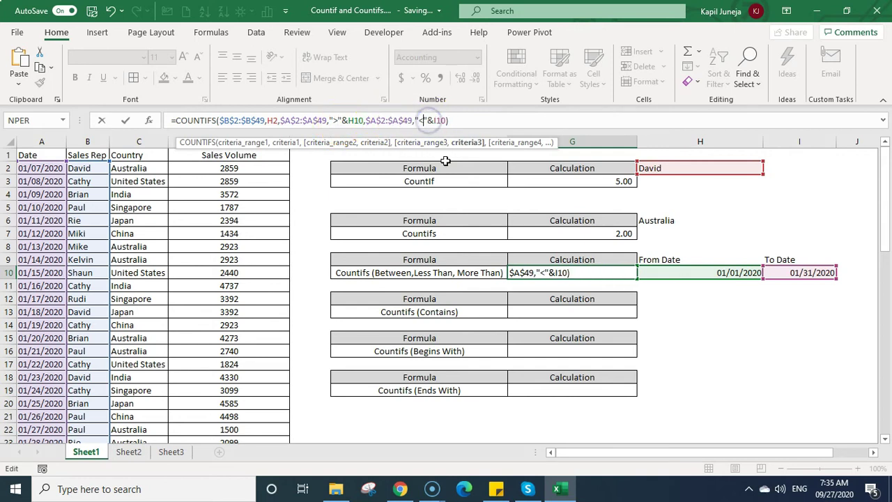
pyautogui.click(362, 120)
pyautogui.write('-1')
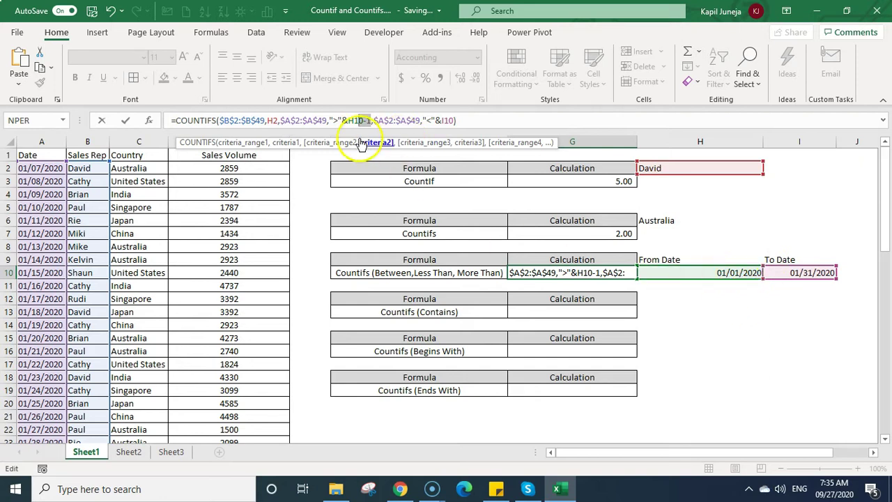
pyautogui.moveTo(220, 120); pyautogui.dragTo(345, 122)
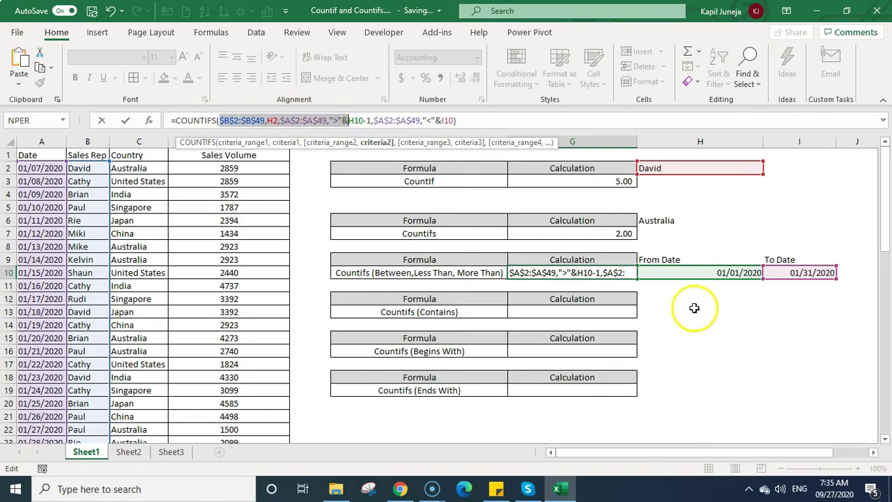
pyautogui.click(453, 120)
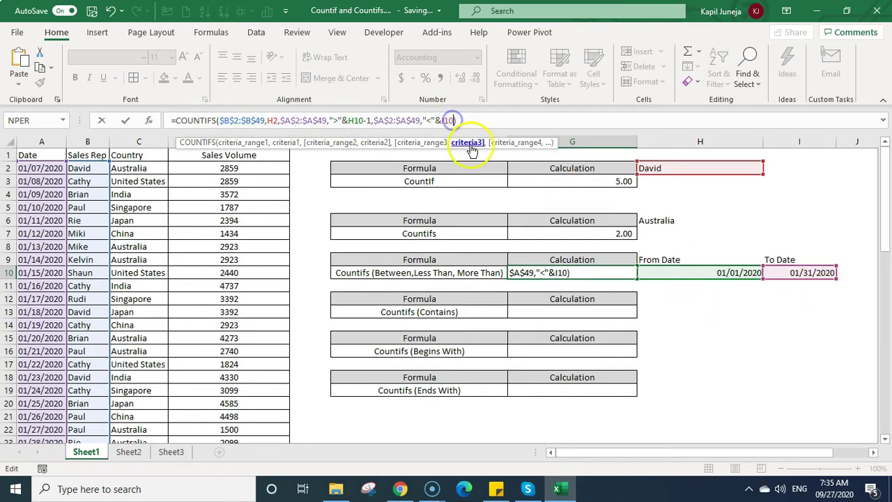
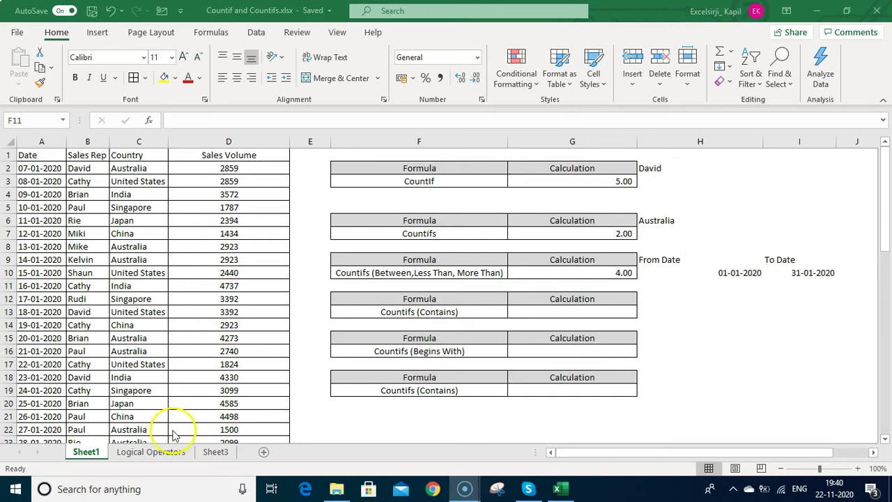
# Examine the logical operators for counting numbers, with their symbols and examples, on the Logical Operators sheet.
pyautogui.click(150, 453)
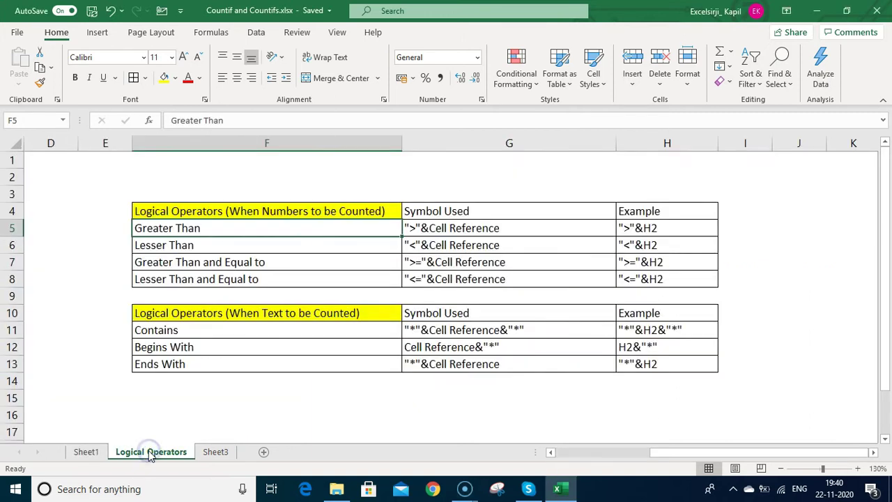
pyautogui.click(328, 267)
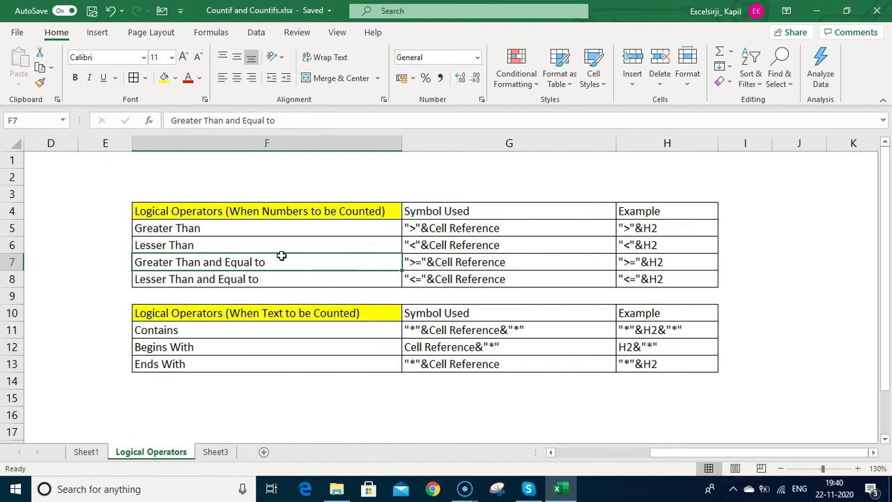
pyautogui.moveTo(370, 232); pyautogui.dragTo(642, 277)
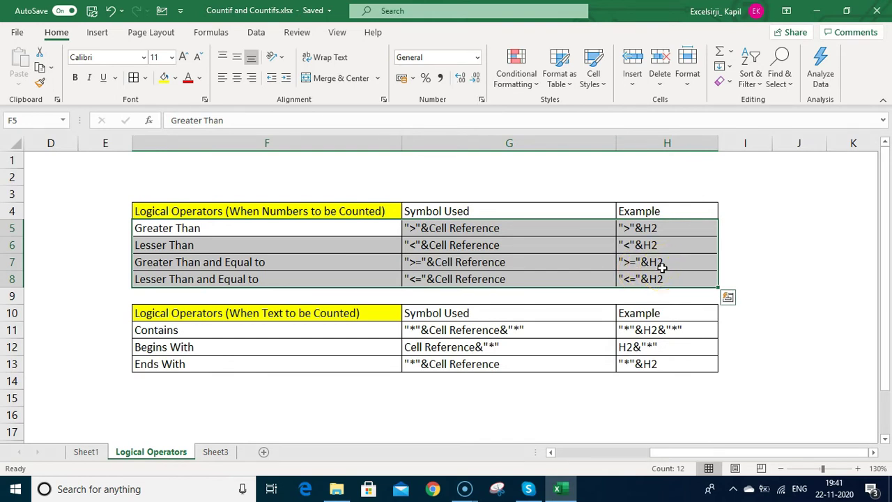
pyautogui.click(662, 267)
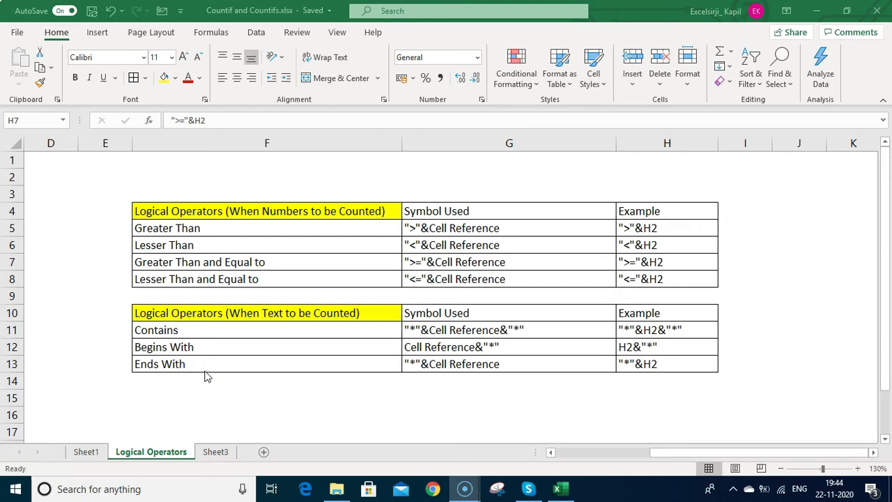
# Examine the Contains, Begins With and Ends With operators for counting text on the Logical Operators sheet.
pyautogui.click(89, 450)
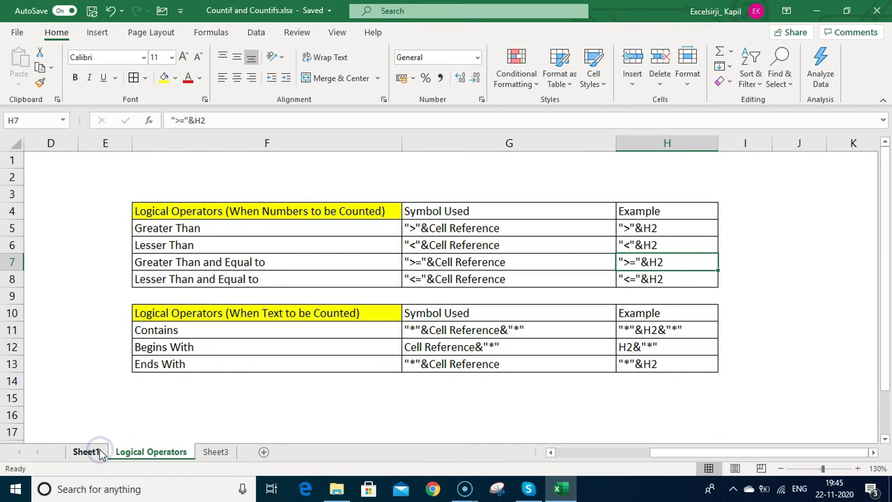
pyautogui.click(198, 333)
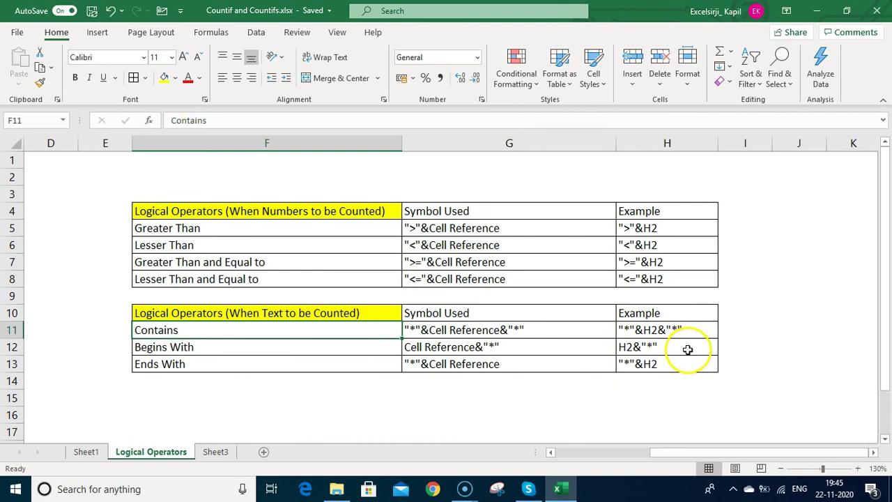
pyautogui.click(656, 334)
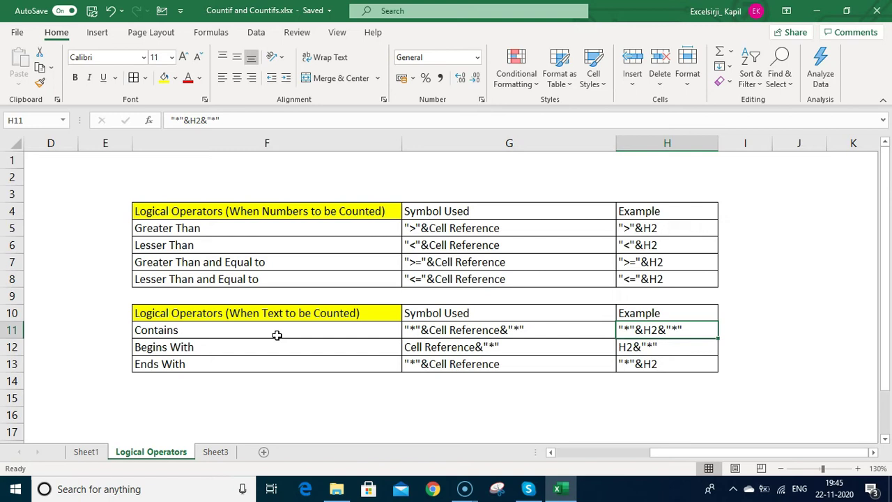
pyautogui.click(246, 345)
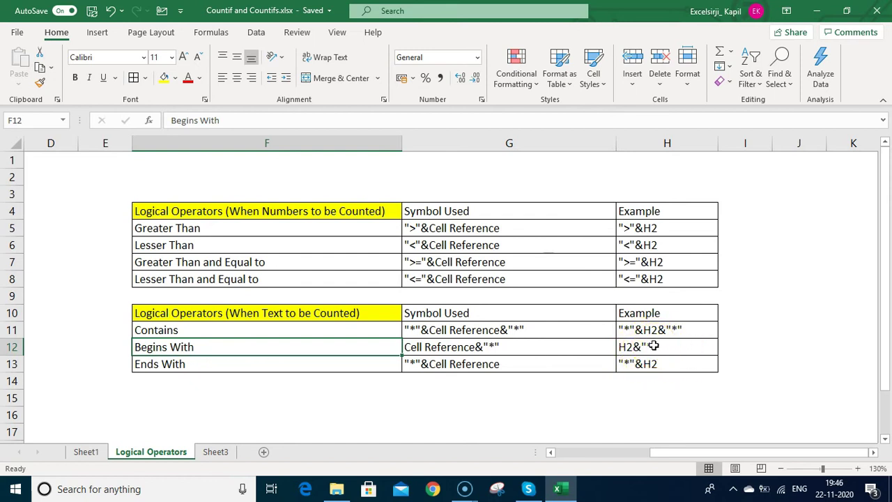
pyautogui.click(328, 365)
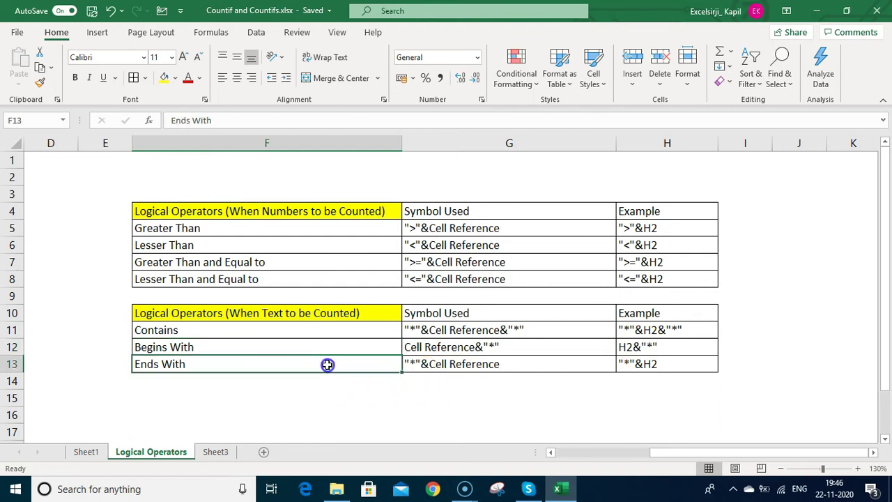
pyautogui.click(551, 362)
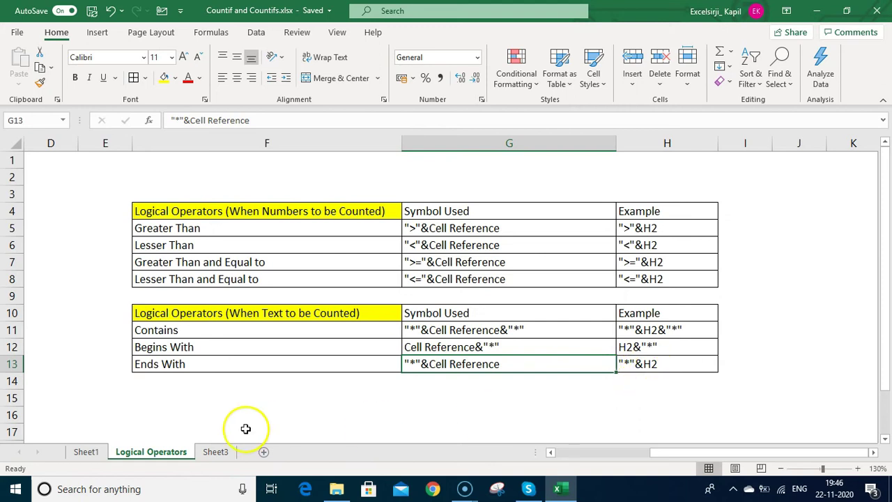
# On Sheet1, enter the search text "por" in H12, beside the Countifs (Contains) table.
pyautogui.click(86, 453)
pyautogui.click(534, 311)
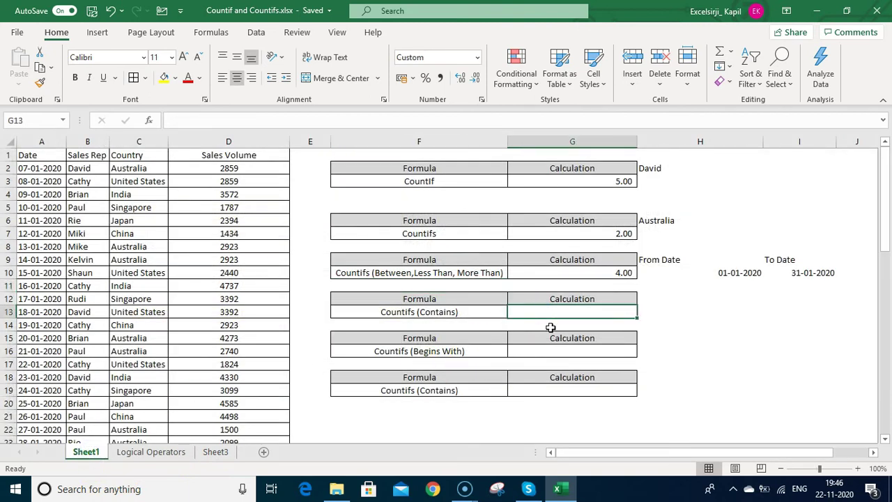
pyautogui.press('Up')
pyautogui.press('Right')
pyautogui.write('po')
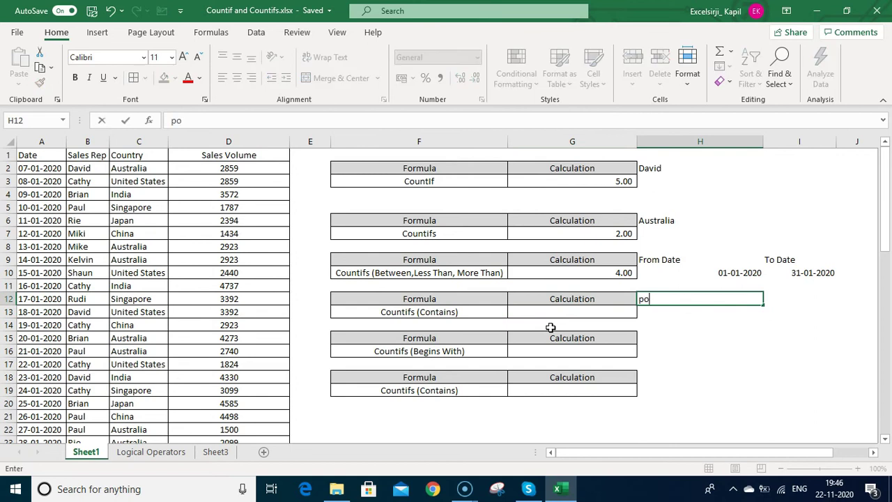
pyautogui.press('Return')
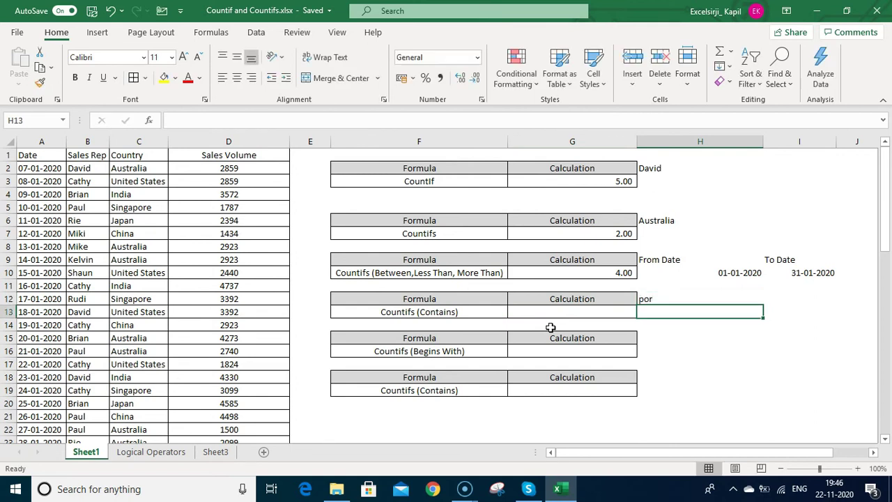
pyautogui.click(654, 299)
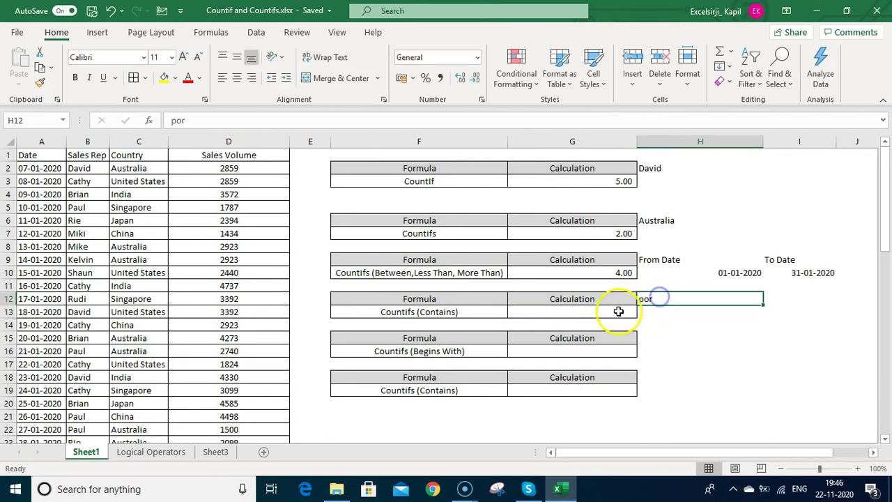
# Start a COUNTIFS formula in G13 with the Country range $C$2:$C$49 as an absolute first criteria range.
pyautogui.click(606, 314)
pyautogui.write('=cou')
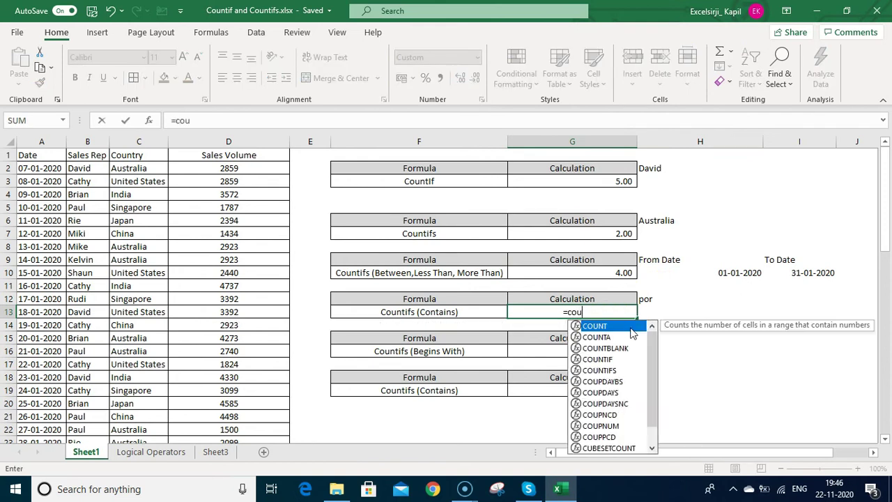
pyautogui.write('ntifs(')
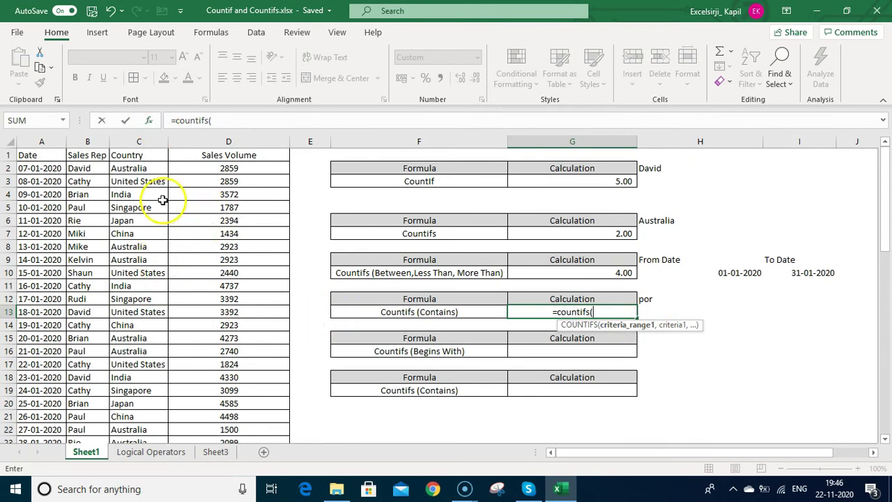
pyautogui.click(141, 139)
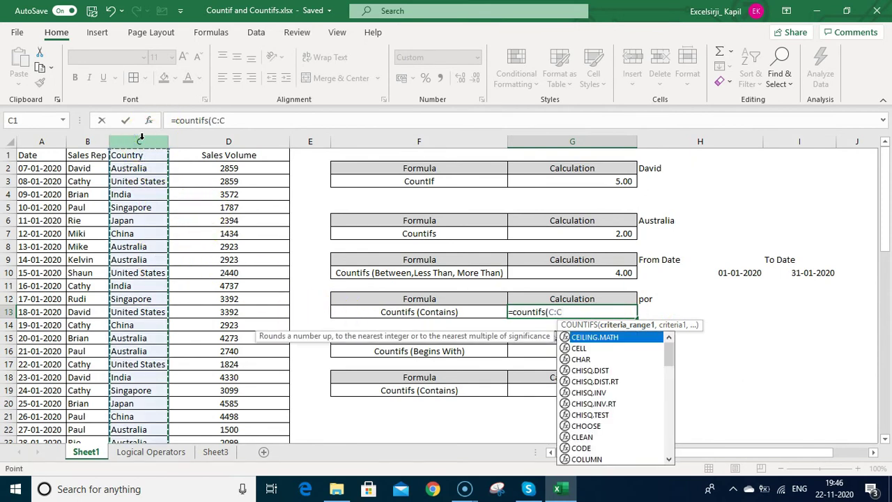
pyautogui.click(155, 170)
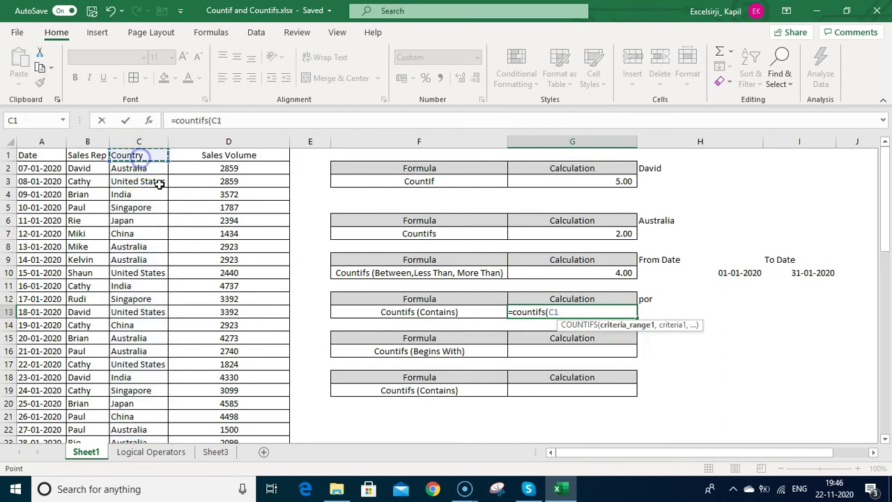
pyautogui.hotkey('ctrl', 'shift', 'Down')
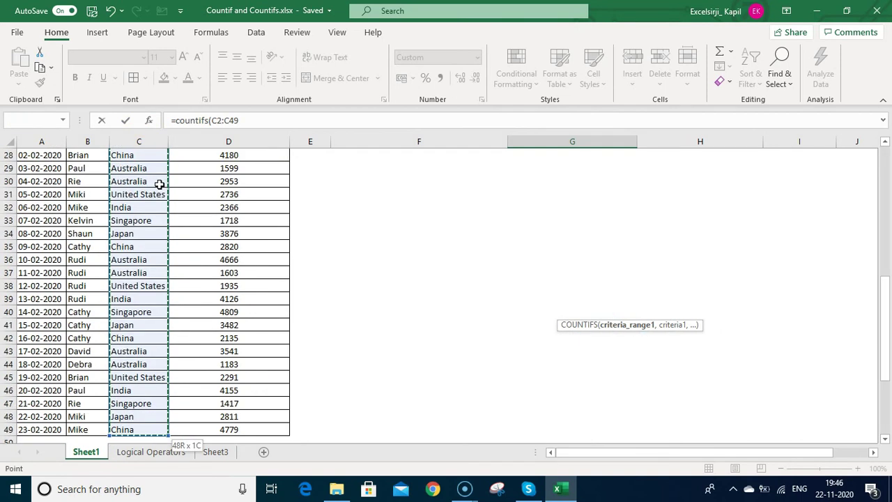
pyautogui.click(255, 118)
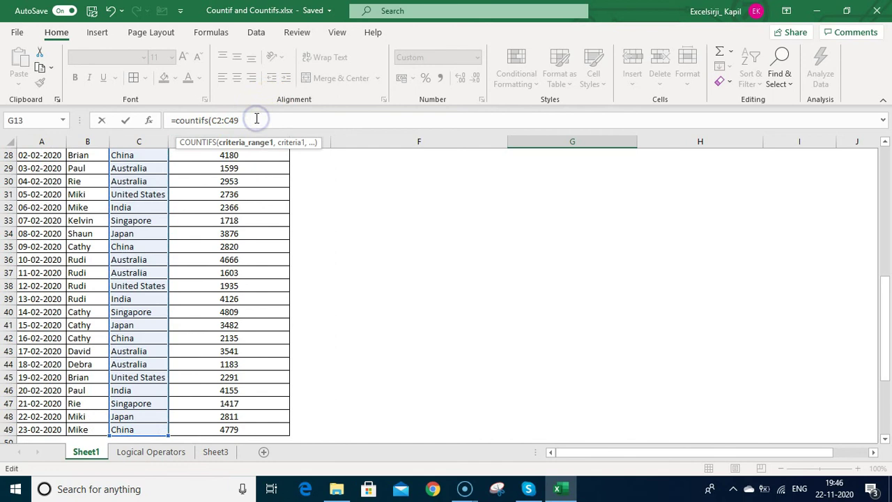
pyautogui.press('F4')
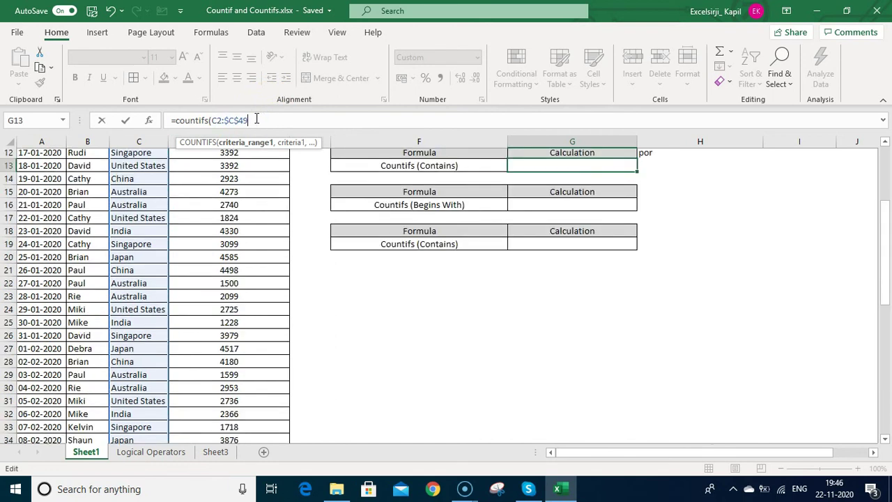
pyautogui.click(215, 124)
pyautogui.press('F4')
# Add the contains criterion "*"&H12&"*" to the G13 formula, enter it, and check it against the Country column.
pyautogui.click(267, 120)
pyautogui.write(',"*"&')
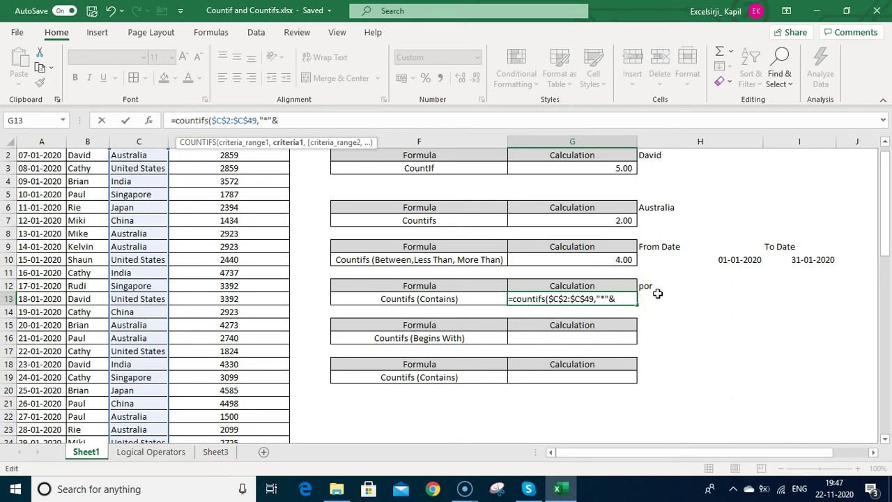
pyautogui.click(657, 291)
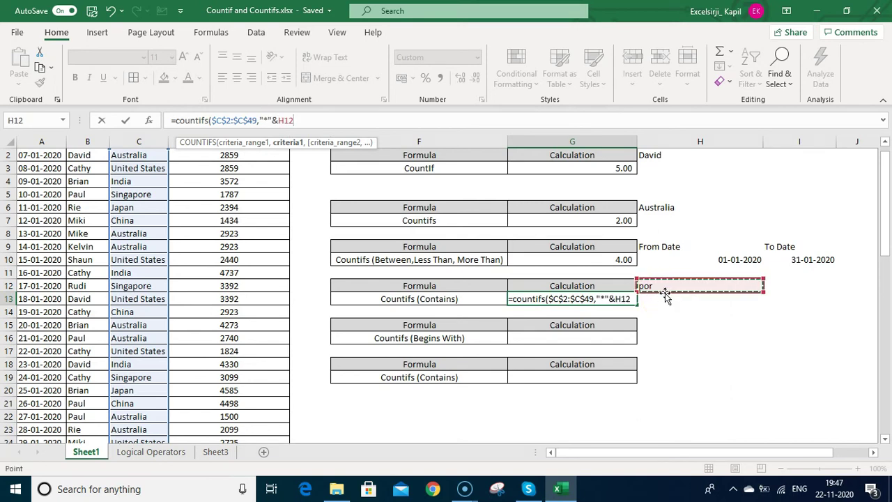
pyautogui.write('&')
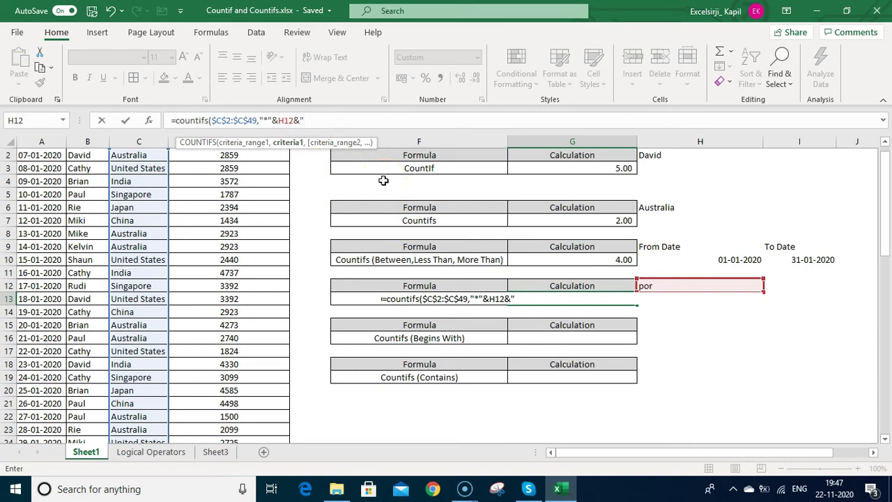
pyautogui.write(')')
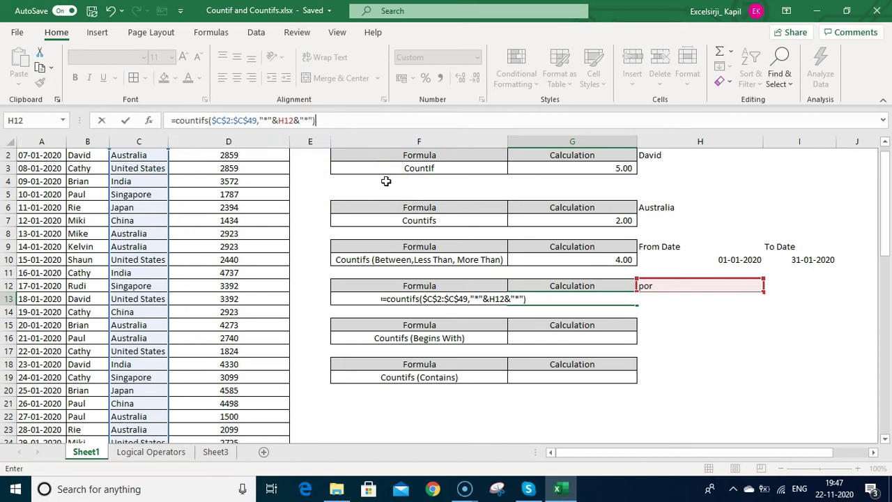
pyautogui.press('Return')
pyautogui.press('Up')
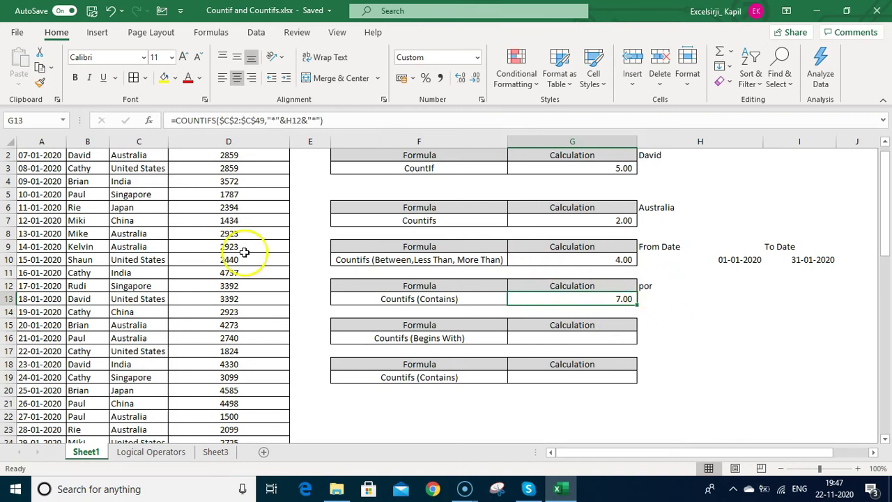
pyautogui.click(138, 142)
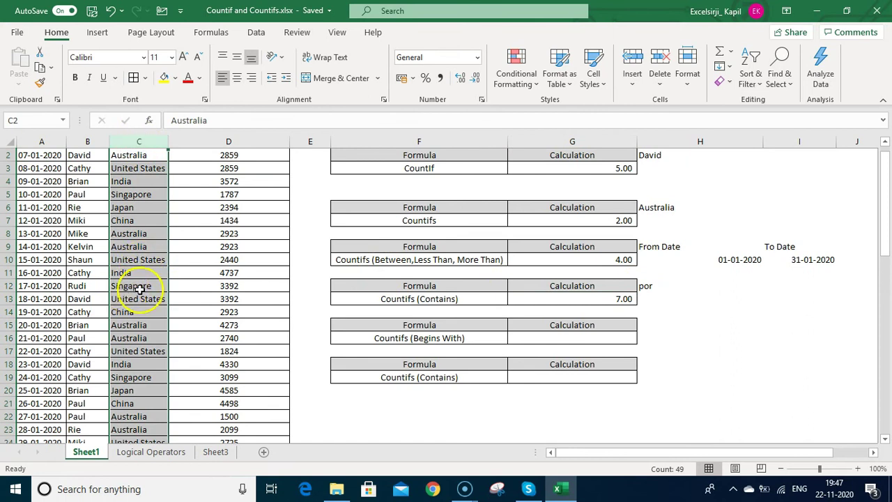
pyautogui.click(584, 298)
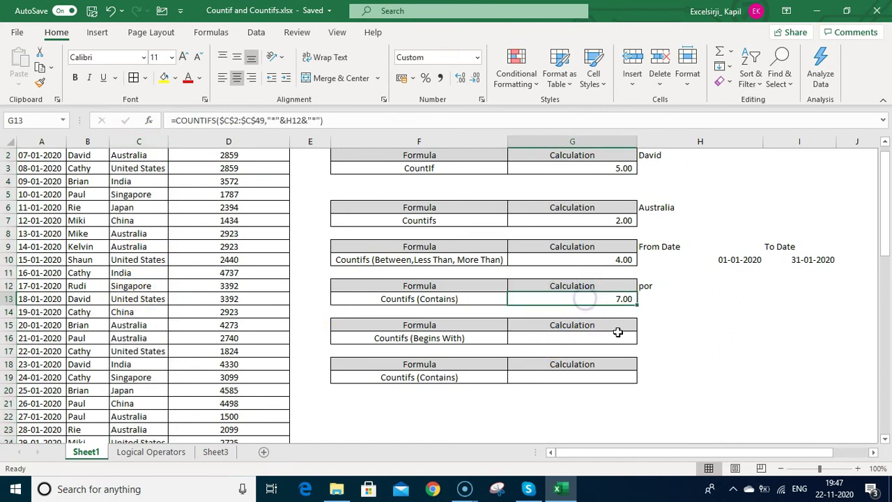
# Start a COUNTIFS formula in G16 with the entire Country column $C:$C as an absolute first criteria range.
pyautogui.click(581, 338)
pyautogui.write('=c')
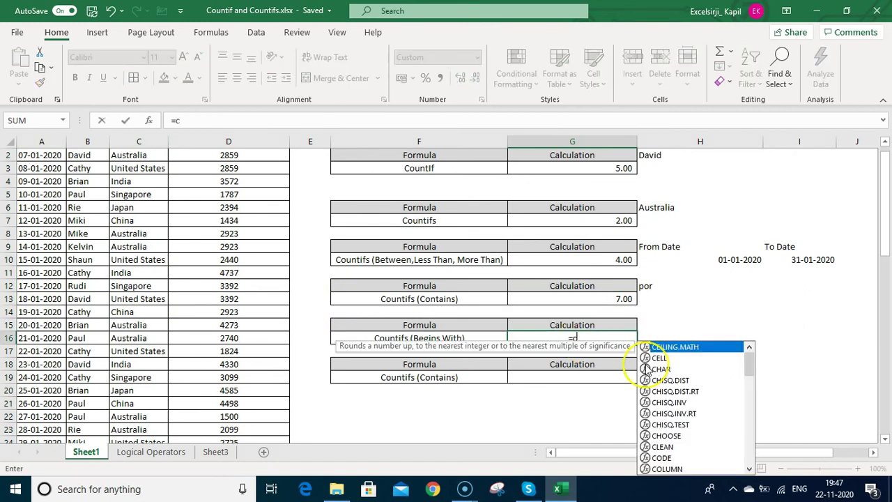
pyautogui.write('ountif')
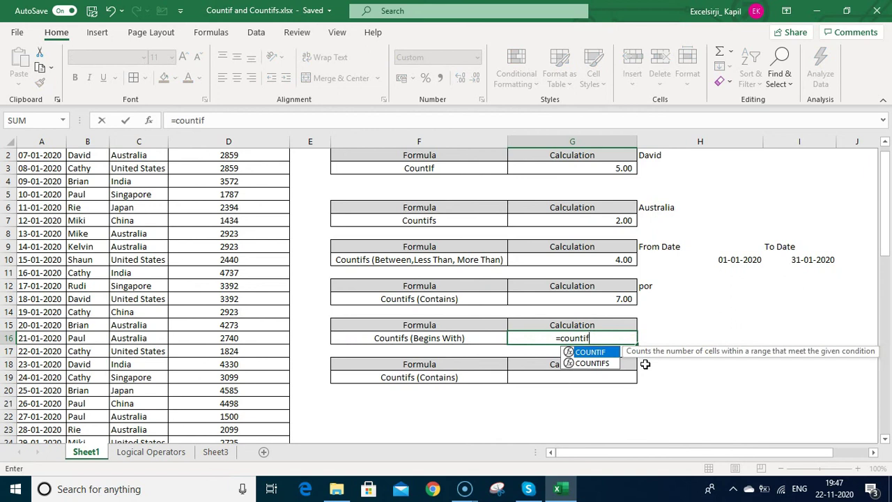
pyautogui.write('s')
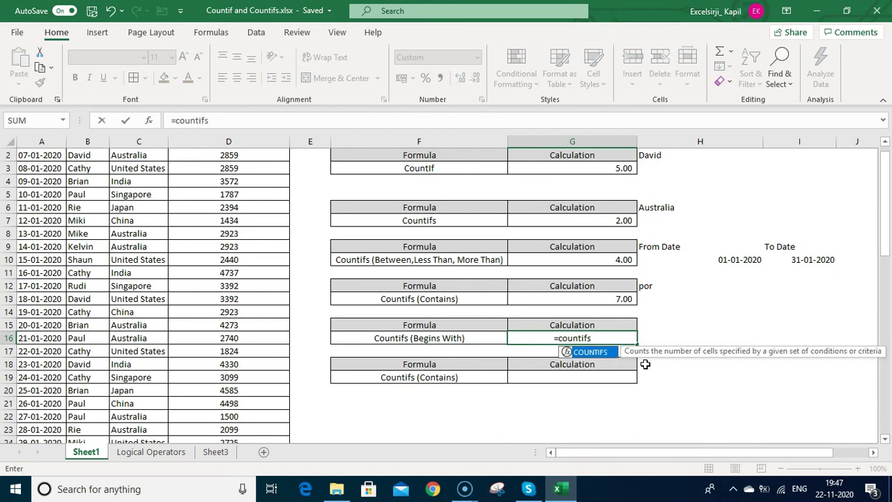
pyautogui.write('(')
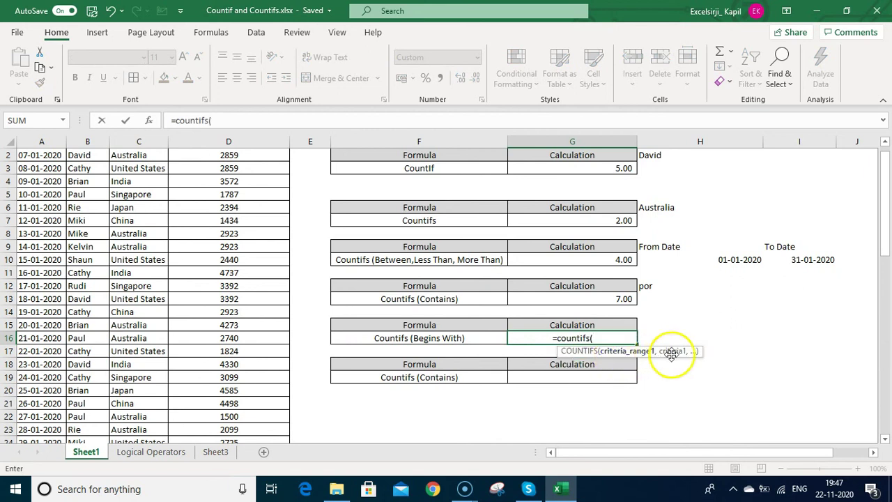
pyautogui.click(149, 141)
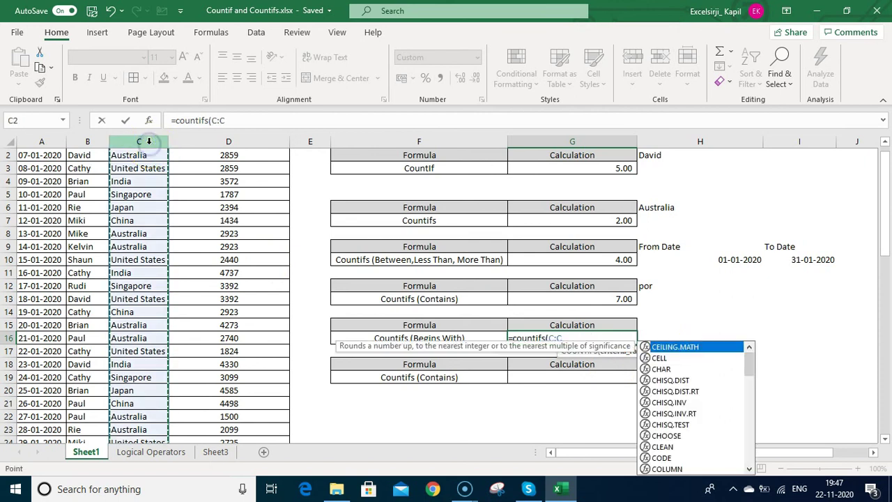
pyautogui.press('F4')
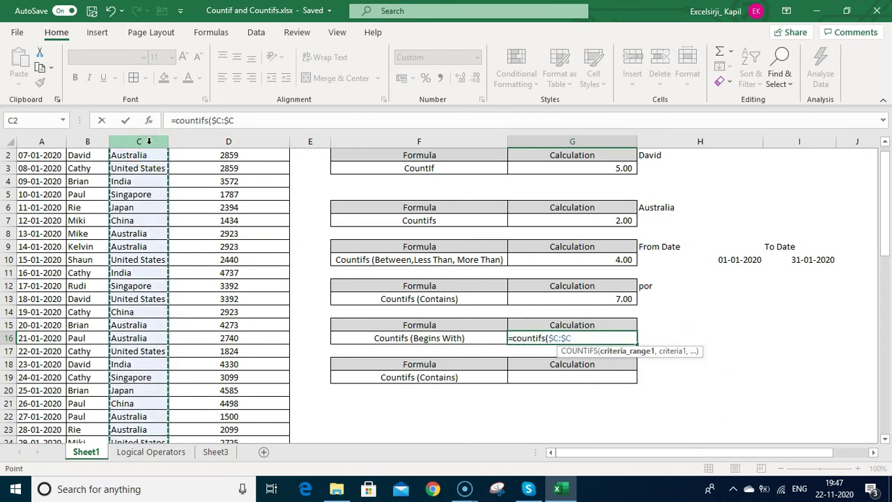
pyautogui.write(',')
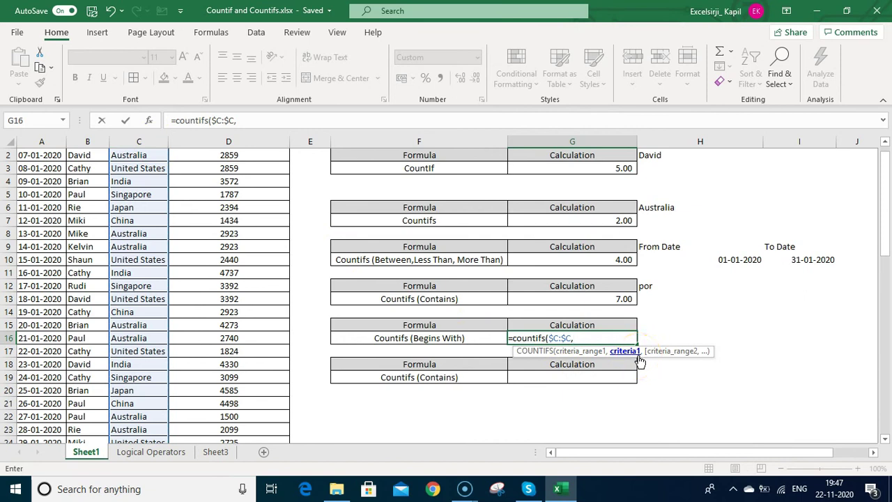
# Complete the G16 formula with the begins-with criterion "Sing"&"*" and enter it.
pyautogui.click(673, 310)
pyautogui.click(235, 121)
pyautogui.click(270, 120)
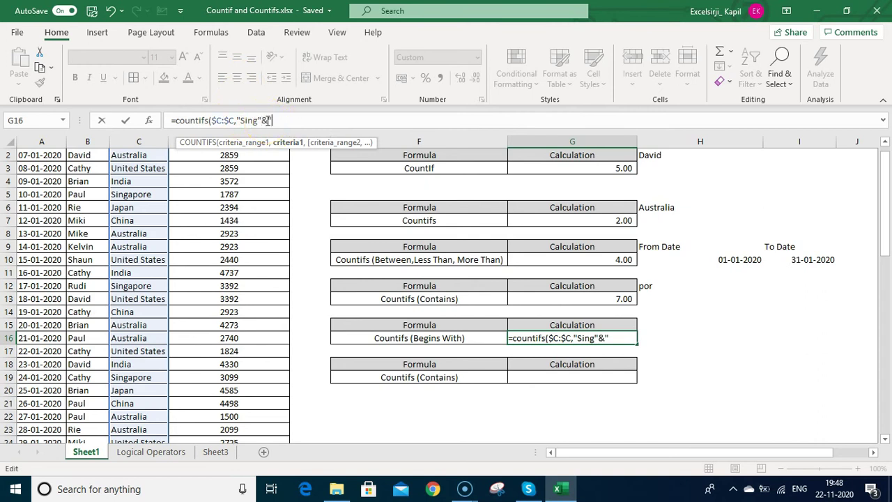
pyautogui.write('"*")')
pyautogui.press('Return')
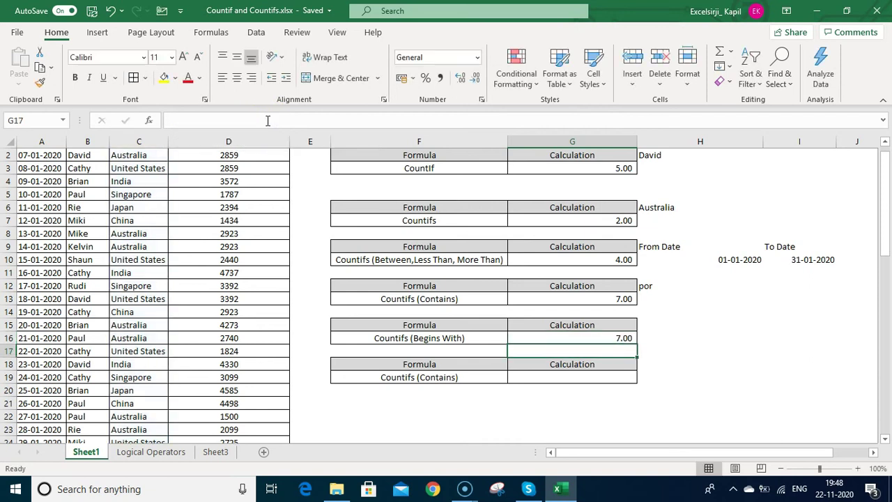
pyautogui.press('Up')
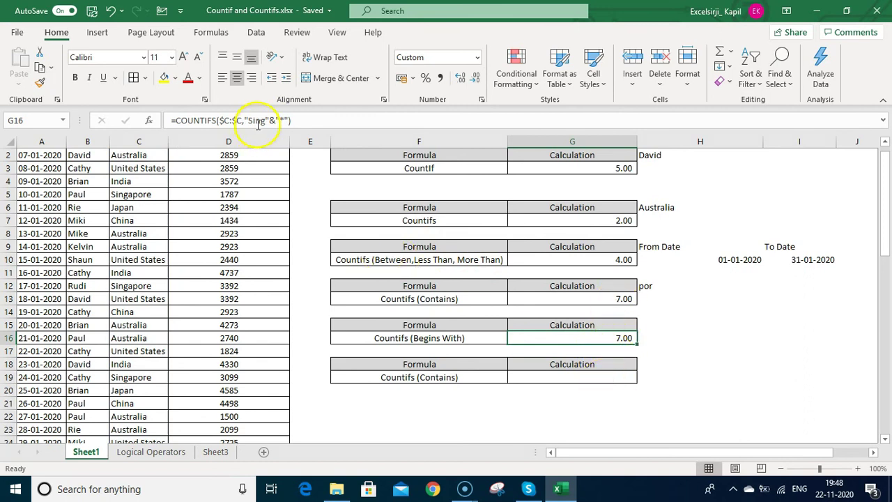
# Start a COUNTIFS formula in G19 with the entire Country column $C:$C as an absolute first criteria range.
pyautogui.click(608, 378)
pyautogui.write('=coun')
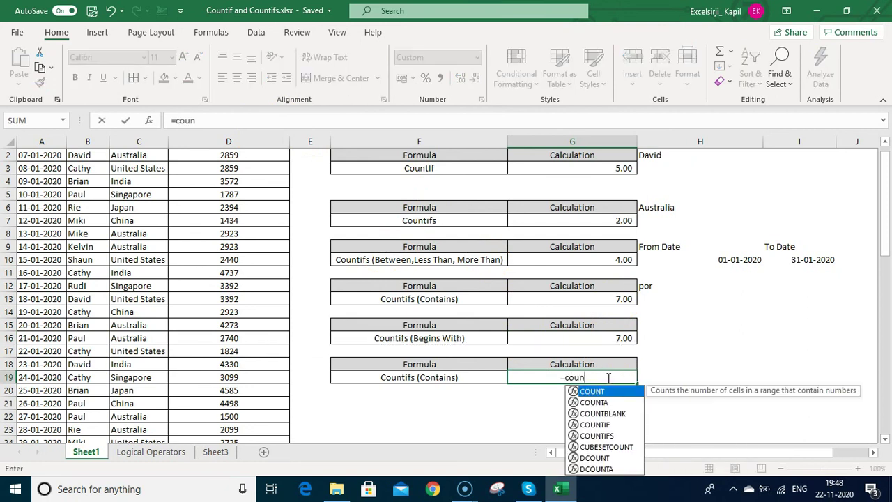
pyautogui.write('tifs(')
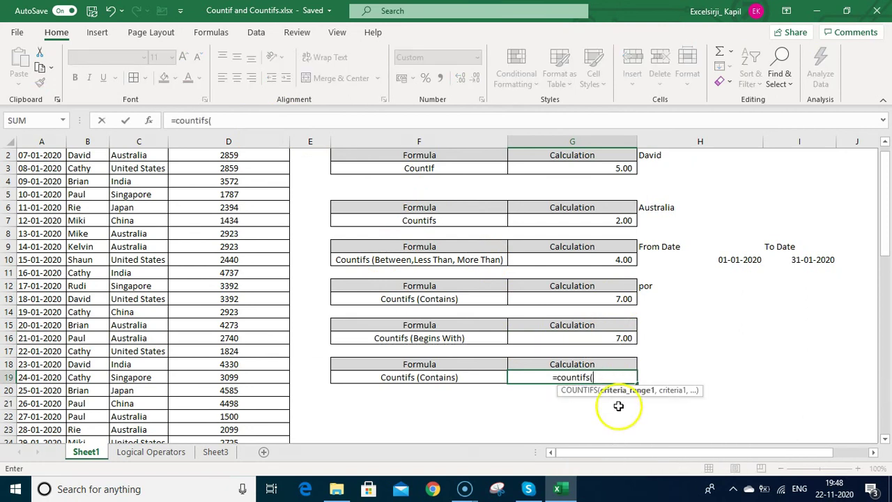
pyautogui.click(142, 142)
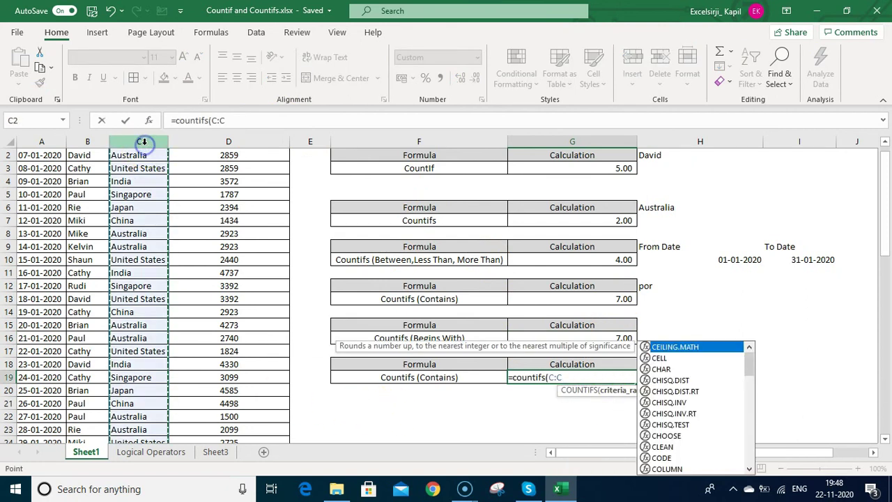
pyautogui.press('F4')
pyautogui.write(',')
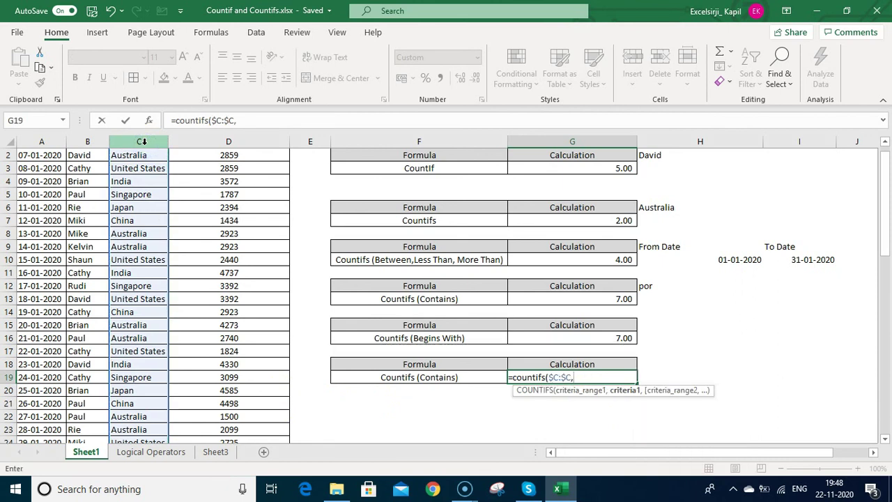
# Complete the G19 formula with the ends-with criterion "*"&"Pore" and enter it.
pyautogui.click(278, 121)
pyautogui.click(230, 122)
pyautogui.click(232, 122)
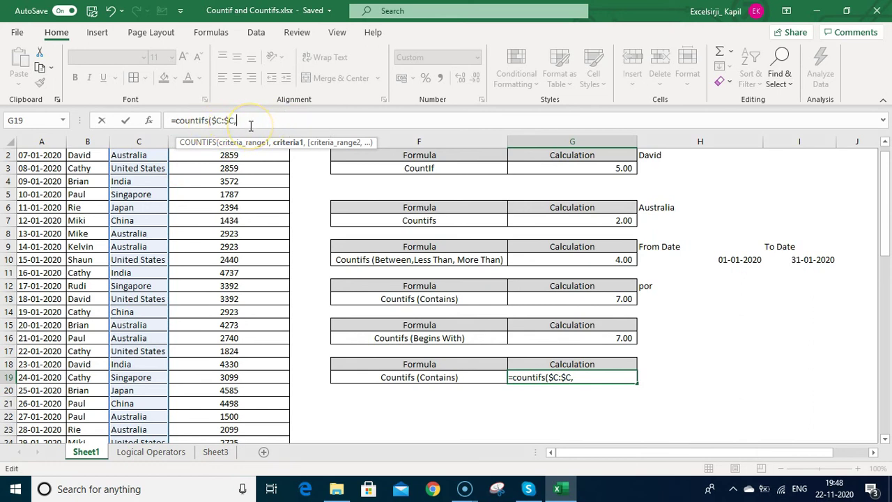
pyautogui.click(225, 124)
pyautogui.click(287, 143)
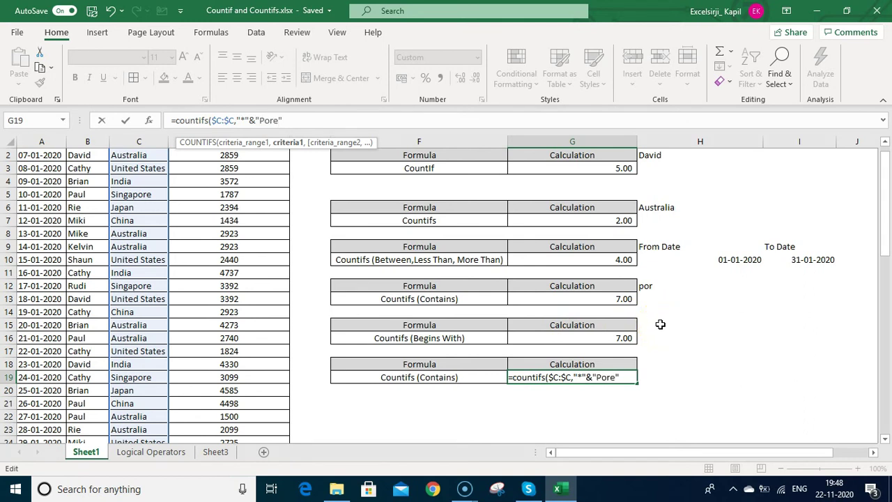
pyautogui.write(')')
pyautogui.press('Return')
pyautogui.press('Up')
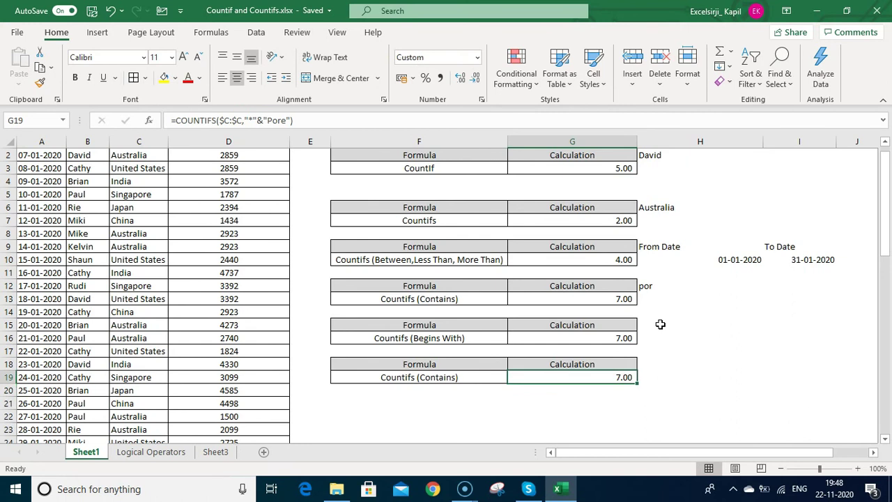
# Extend the G13 formula with $B:$B as second criteria range and the sales rep's name from H2 as quoted criterion, and enter it.
pyautogui.click(594, 297)
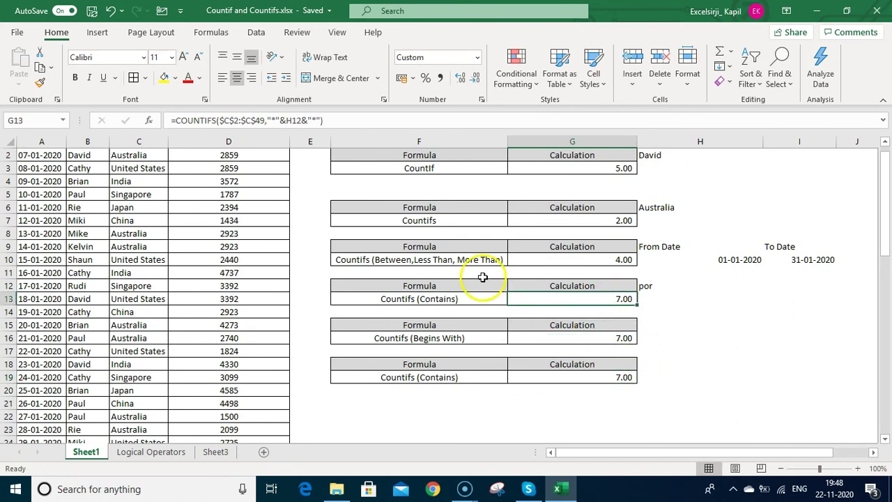
pyautogui.click(230, 120)
pyautogui.click(318, 121)
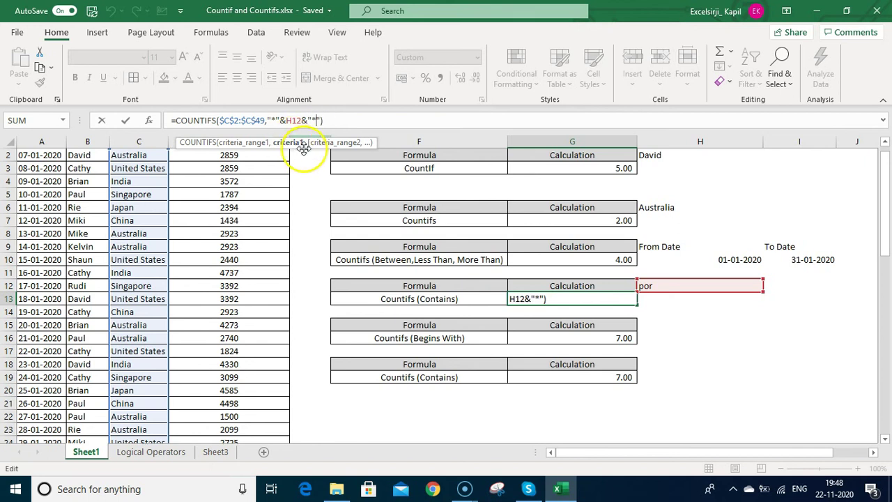
pyautogui.write(',')
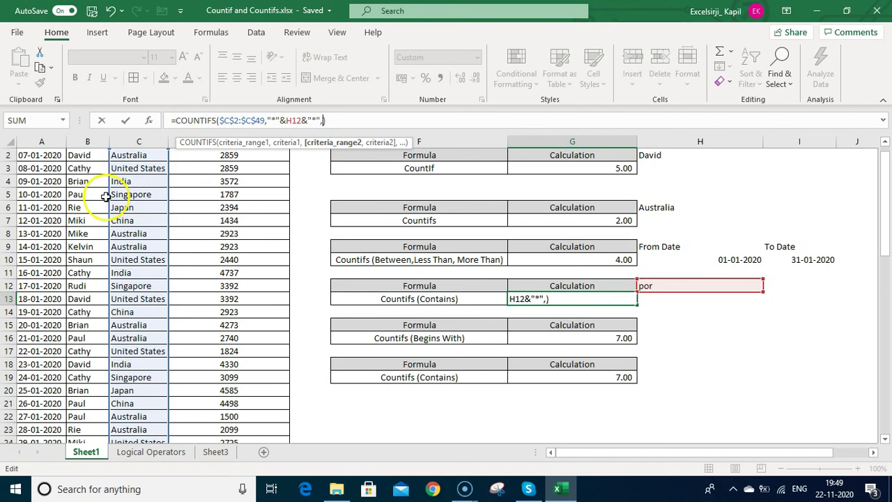
pyautogui.click(89, 142)
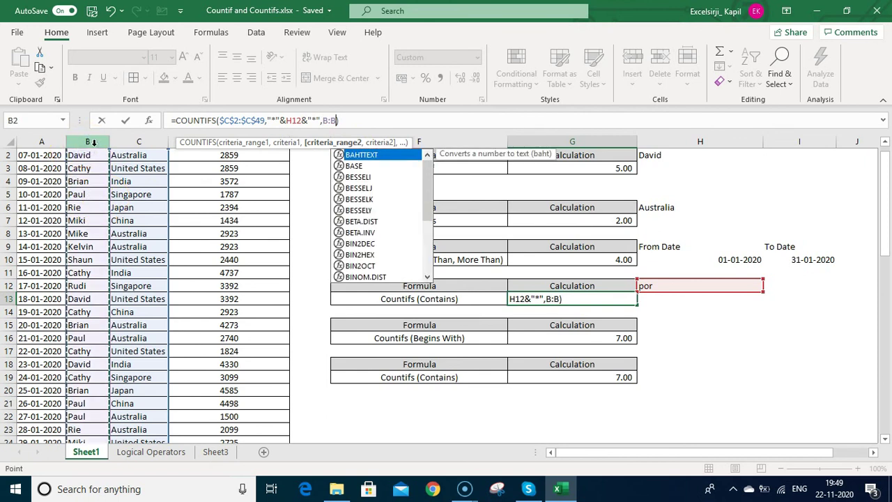
pyautogui.press('F4')
pyautogui.write(',"David')
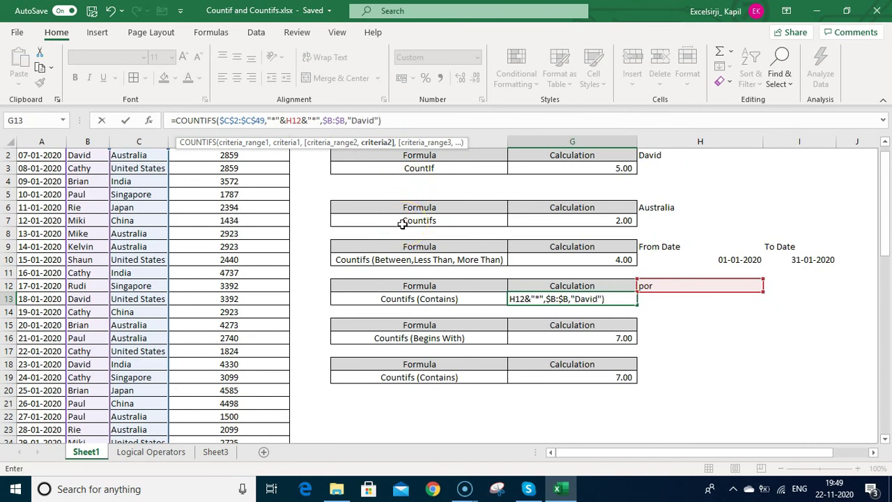
pyautogui.write('")')
pyautogui.press('Return')
pyautogui.press('Up')
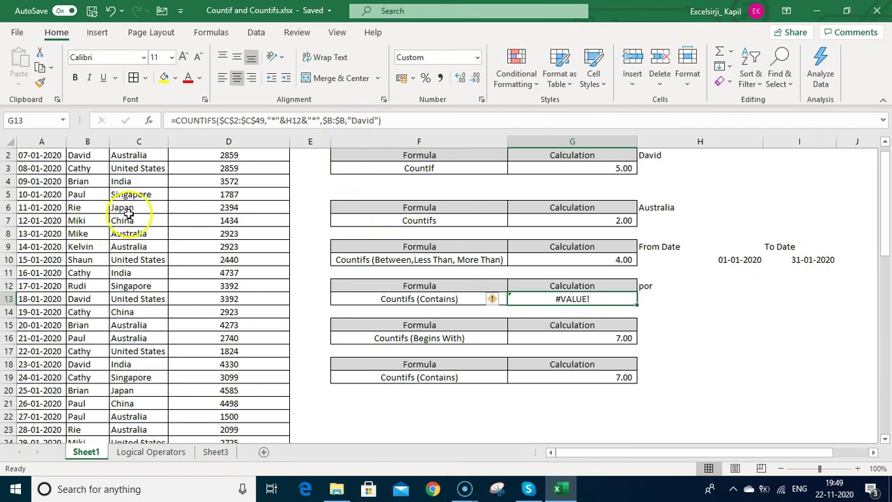
# Change the second criterion in the G13 formula to the sales rep's name listed in B12.
pyautogui.click(375, 120)
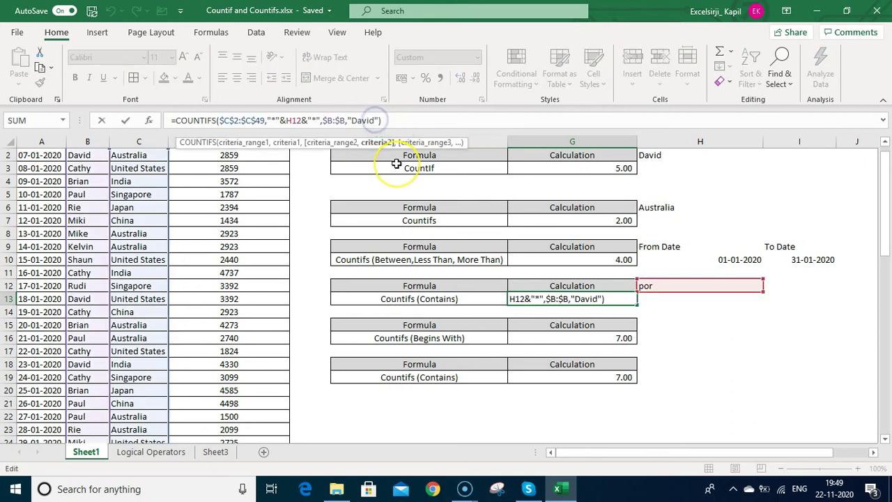
pyautogui.press('BackSpace')
pyautogui.press('BackSpace')
pyautogui.press('BackSpace')
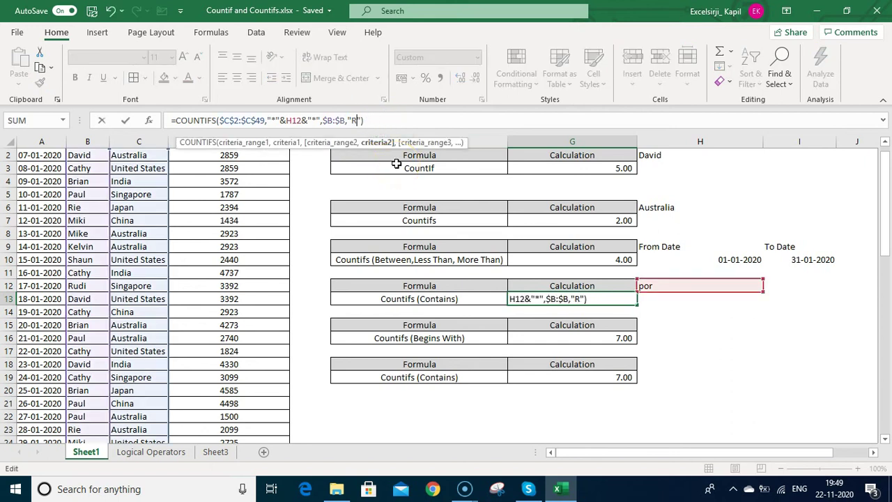
pyautogui.write('Rudi')
pyautogui.hotkey('ctrl', 'Return')
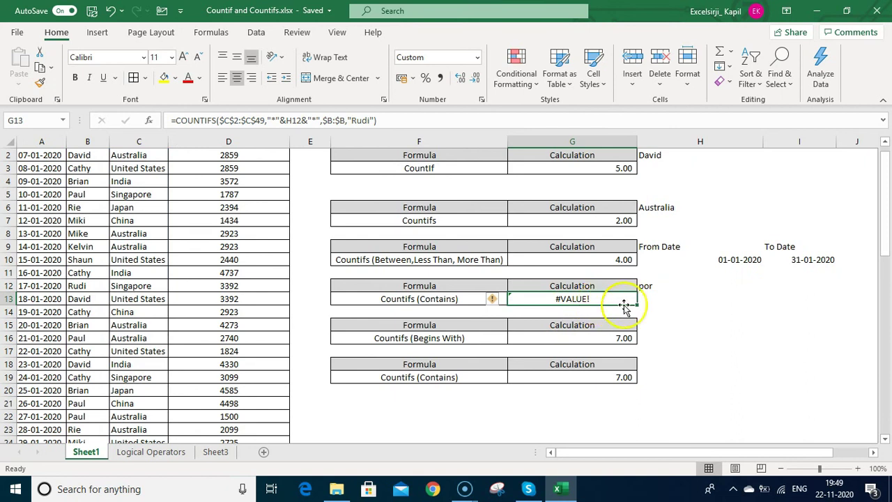
# Limit the second criteria range in the G13 formula to $B$2:$B$49 so it matches the size of the Country range.
pyautogui.doubleClick(629, 307)
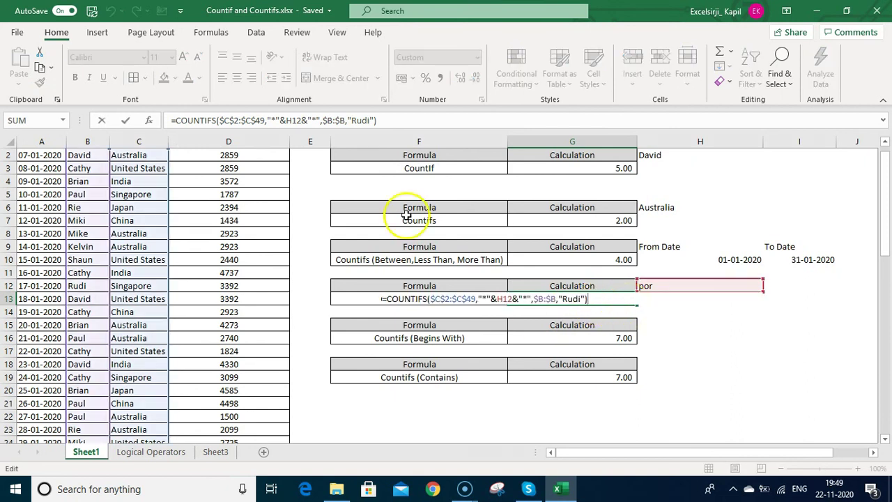
pyautogui.moveTo(266, 120); pyautogui.dragTo(224, 120)
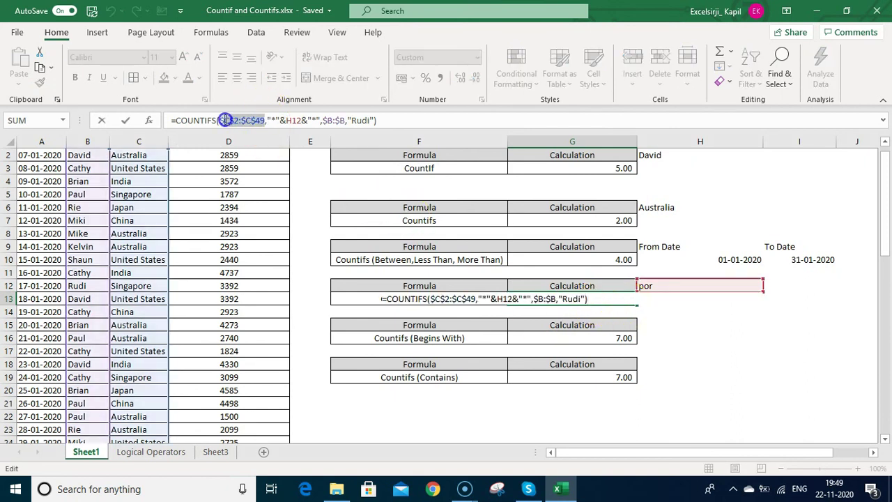
pyautogui.click(334, 119)
pyautogui.write('$')
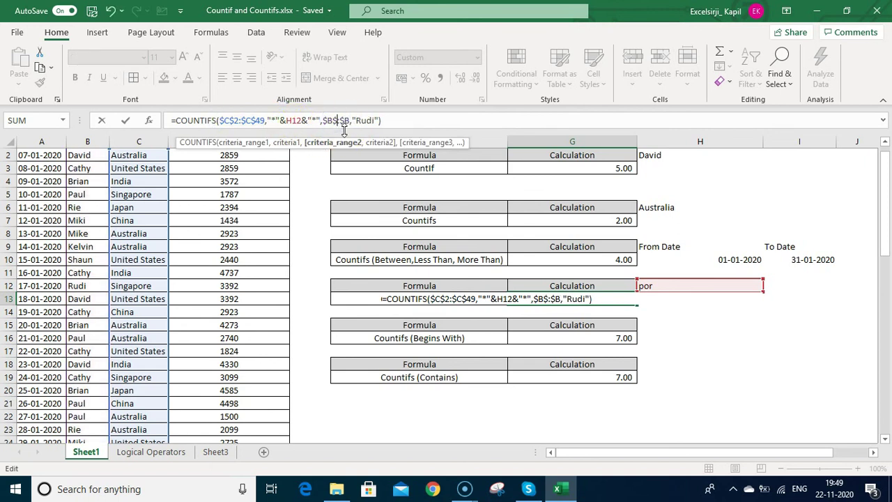
pyautogui.press('End')
pyautogui.click(337, 120)
pyautogui.write('2')
pyautogui.click(358, 120)
pyautogui.write('$49')
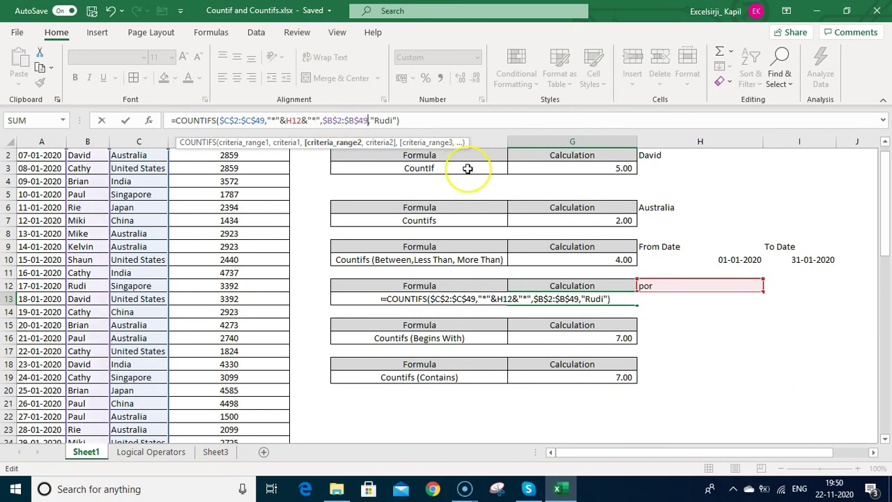
pyautogui.press('Return')
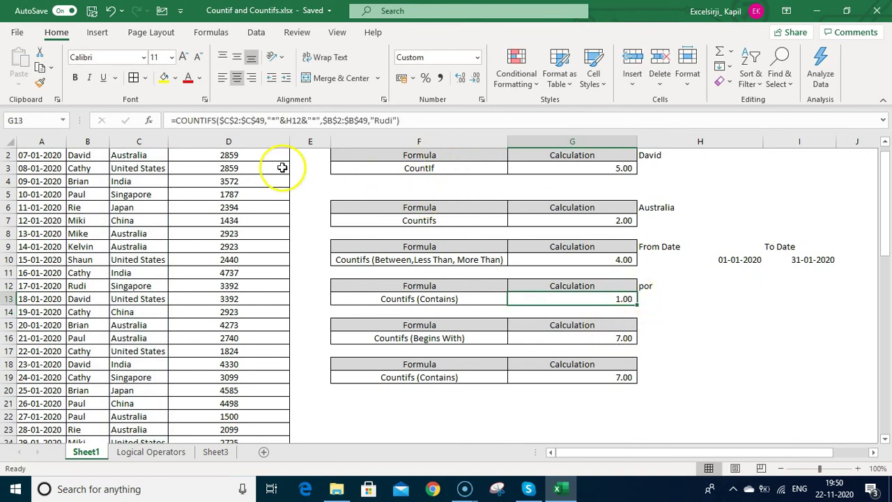
# Replace the second criterion in the G13 formula with the sales rep's name shown in H2 and enter it.
pyautogui.moveTo(419, 155); pyautogui.dragTo(617, 289)
pyautogui.click(618, 299)
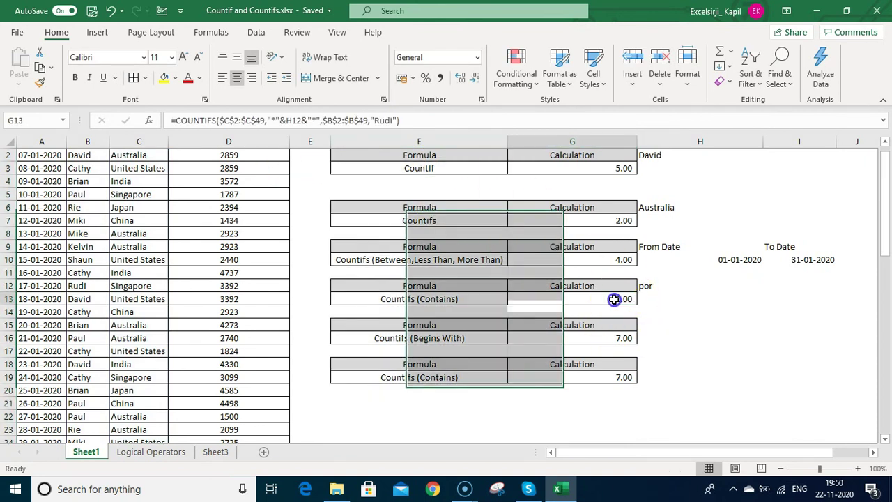
pyautogui.click(390, 120)
pyautogui.press('BackSpace')
pyautogui.press('BackSpace')
pyautogui.press('BackSpace')
pyautogui.press('BackSpace')
pyautogui.write('David')
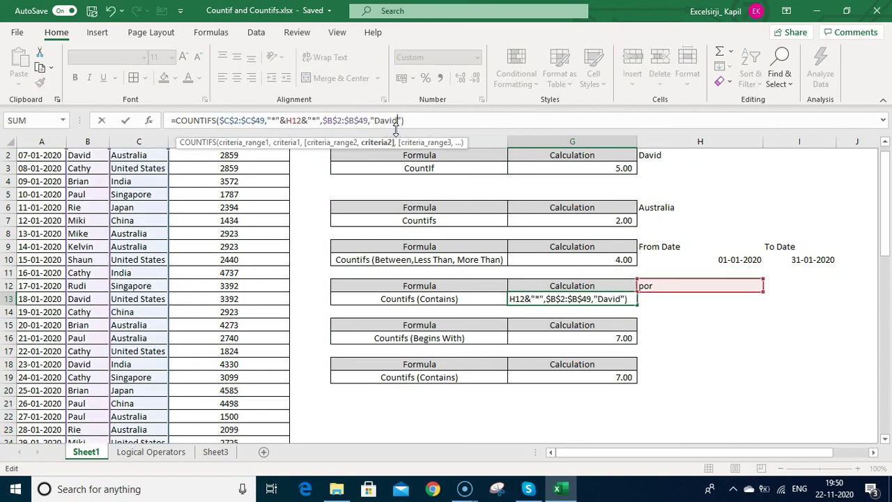
pyautogui.hotkey('ctrl', 'Return')
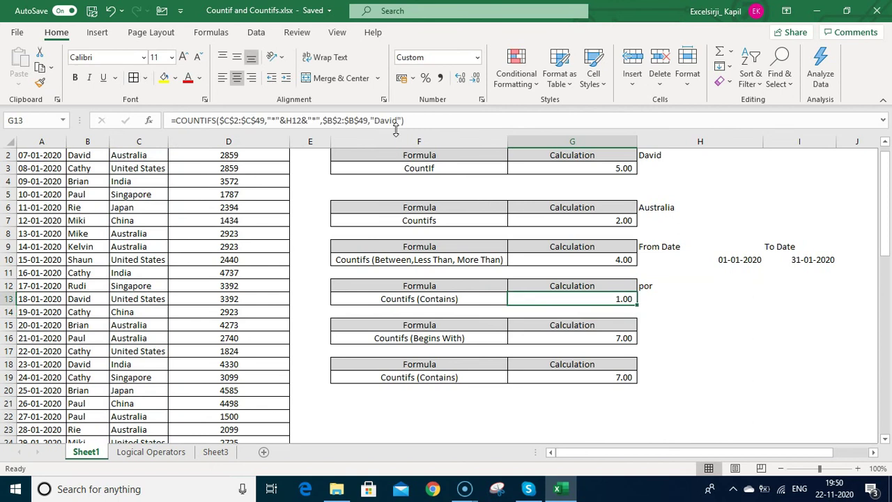